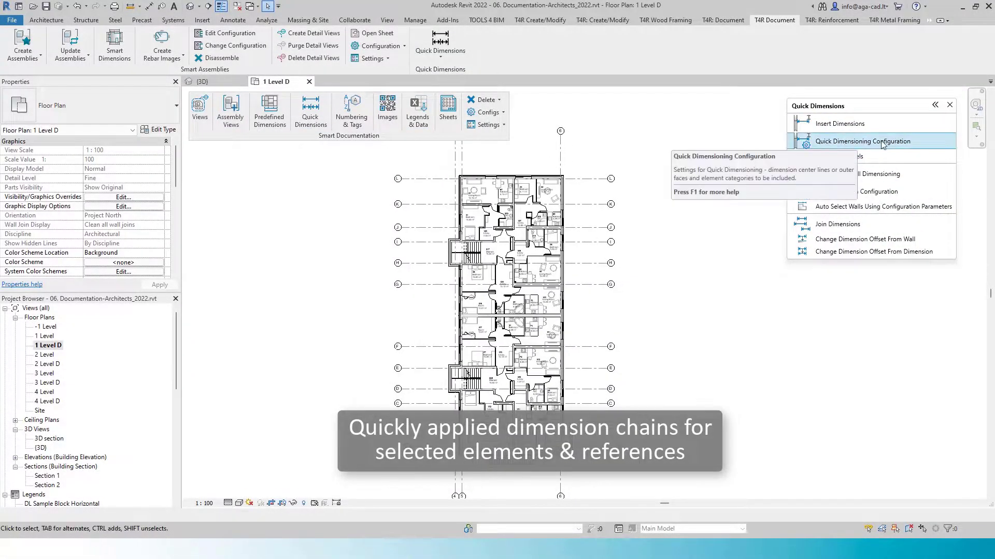
Step: Add multiple wall and grid dimension chains along the top facade of the 1 Level D plan
scroll(583, 208, up, 2)
middle_drag(582, 208, 583, 225)
scroll(583, 225, up, 1)
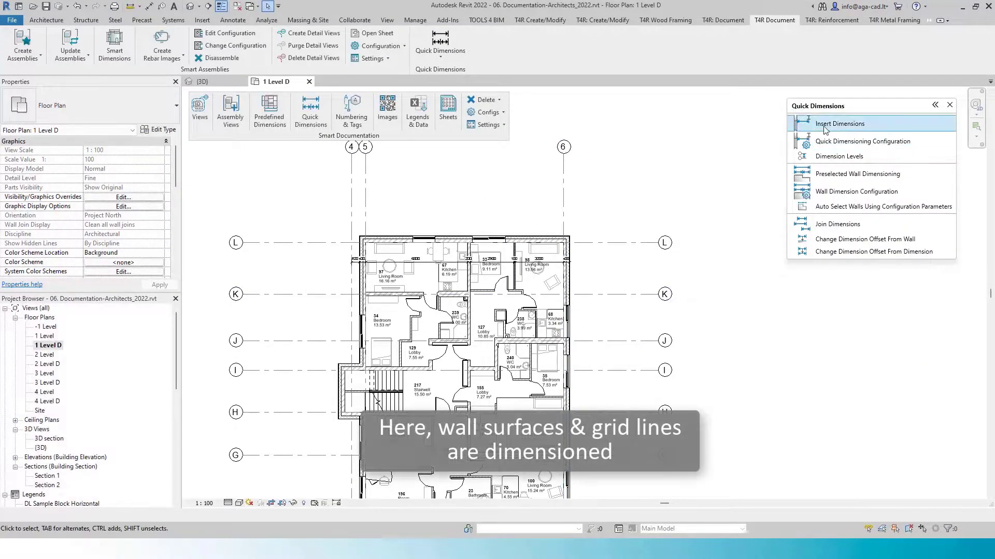
click(826, 124)
scroll(495, 397, up, 1)
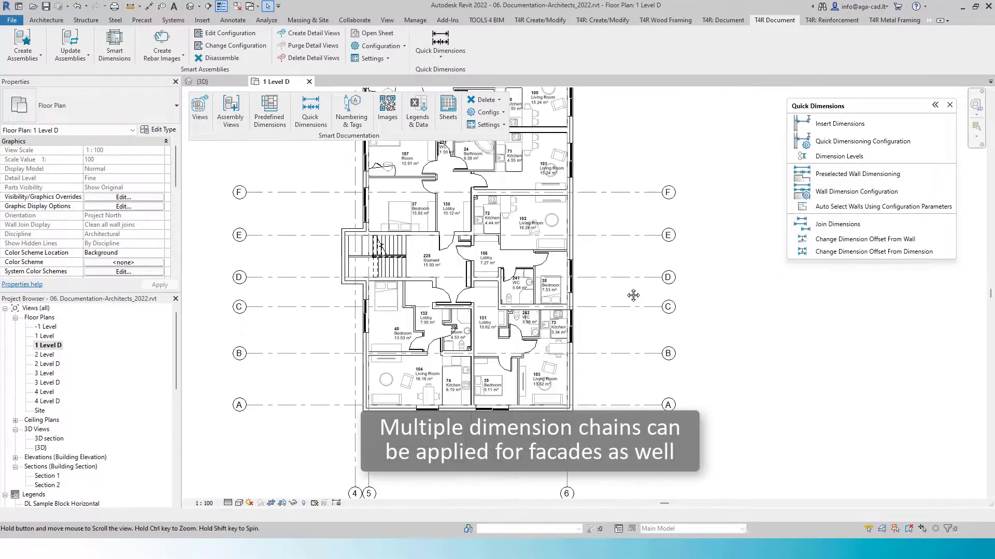
click(855, 191)
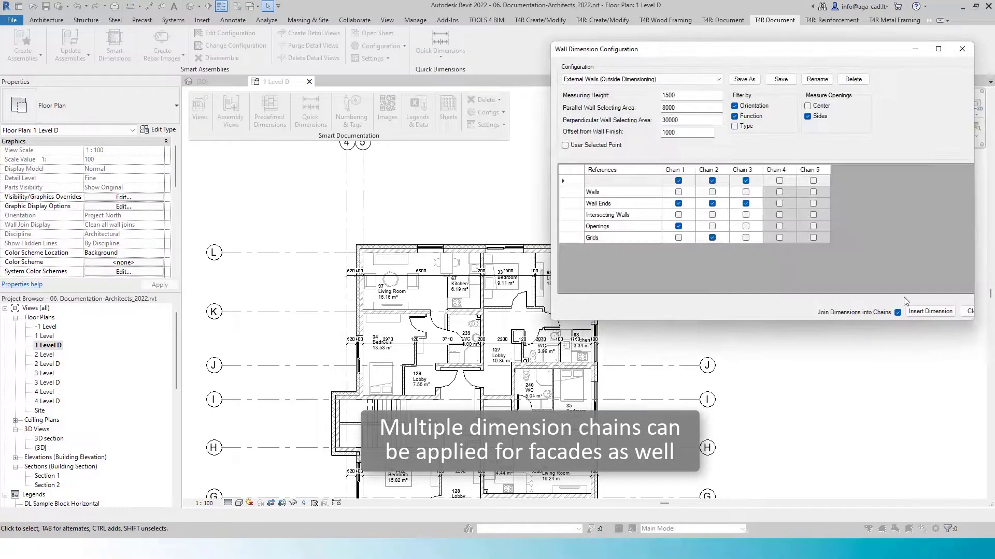
click(913, 311)
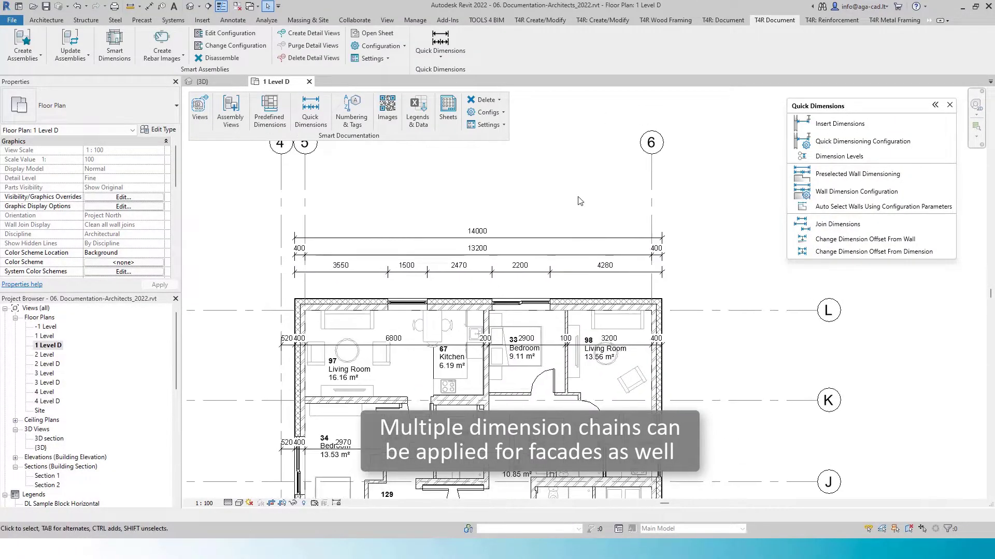
Step: Dimension an exterior wall, then add dimension chains across the levels in Section 1
middle_drag(579, 318, 638, 497)
scroll(575, 328, down, 2)
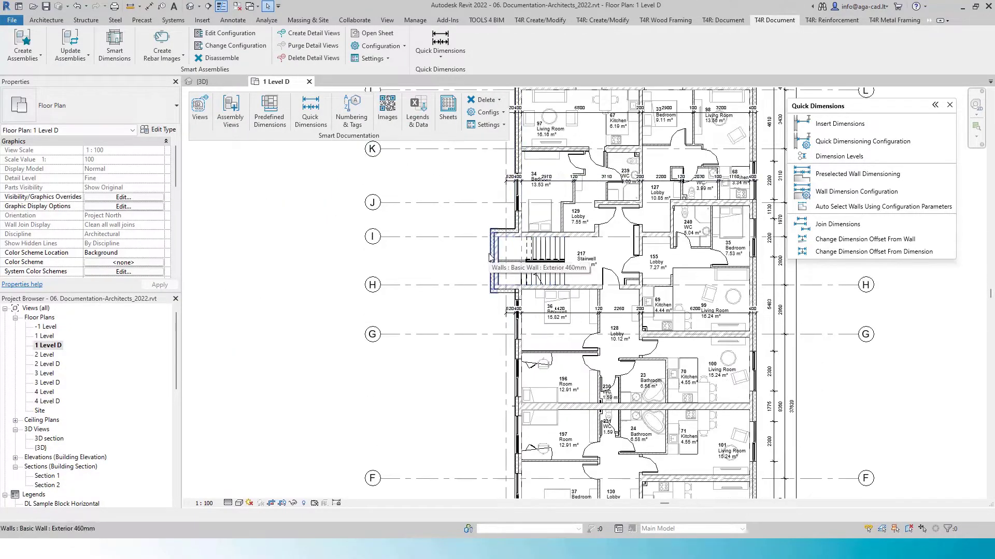
click(846, 207)
scroll(518, 233, up, 2)
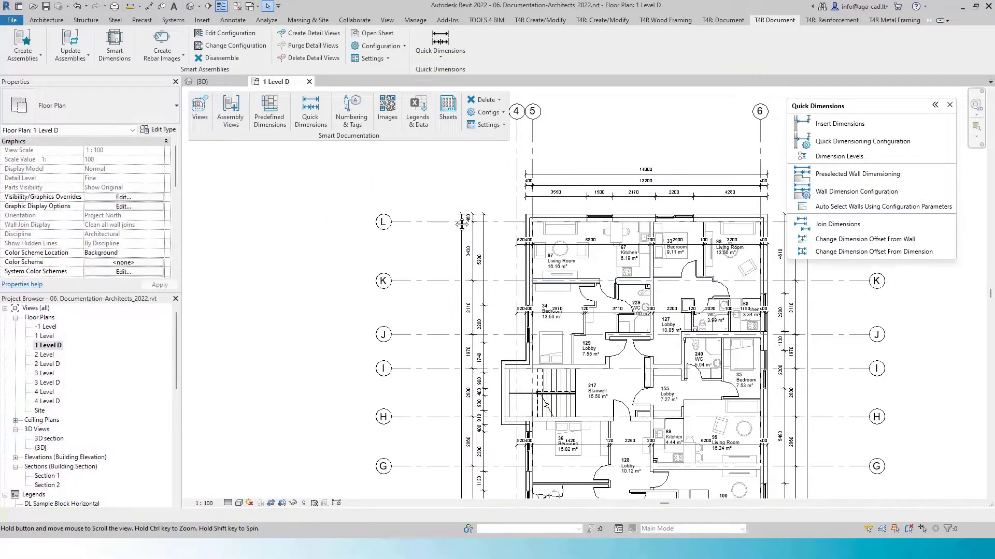
mouse_move(518, 217)
middle_down()
mouse_move(508, 241)
mouse_move(510, 211)
middle_up()
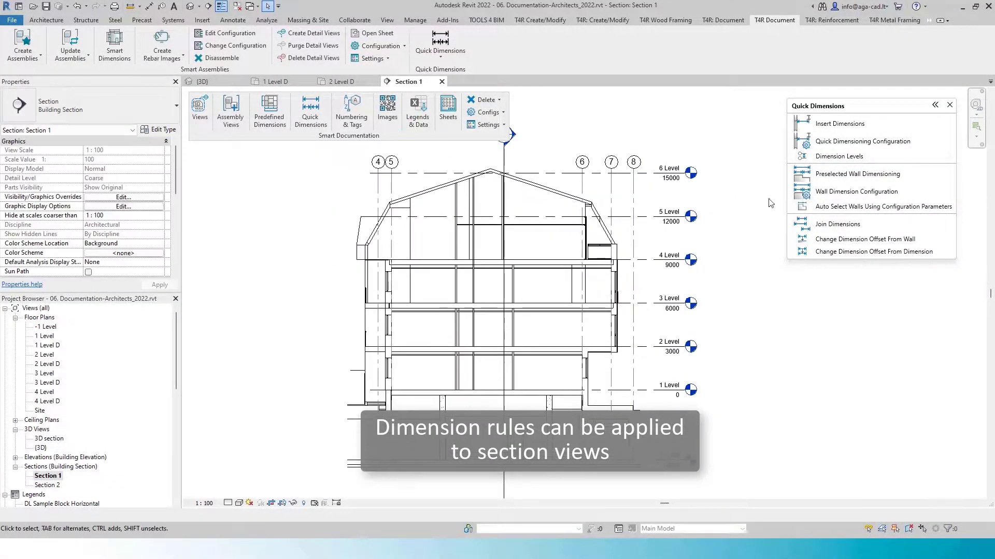
click(839, 156)
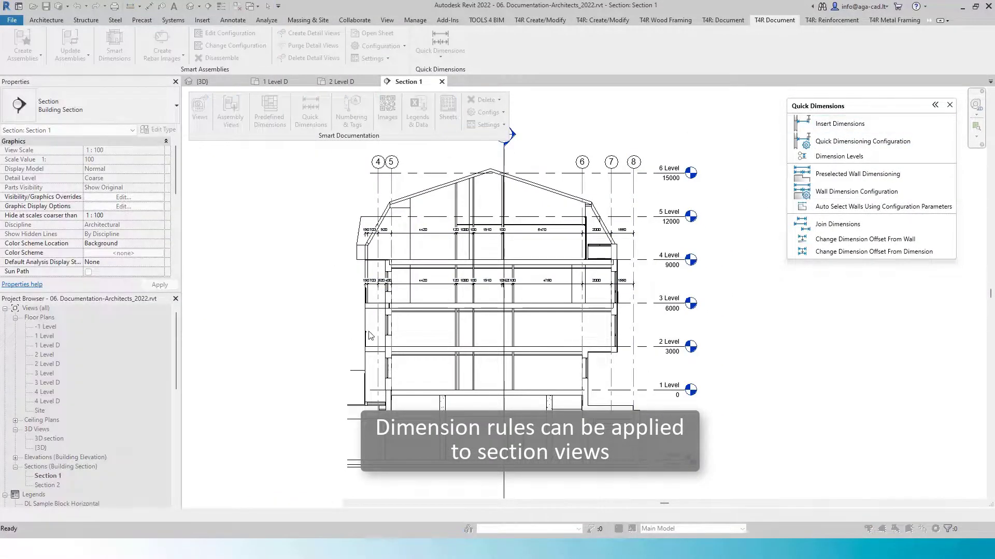
click(839, 156)
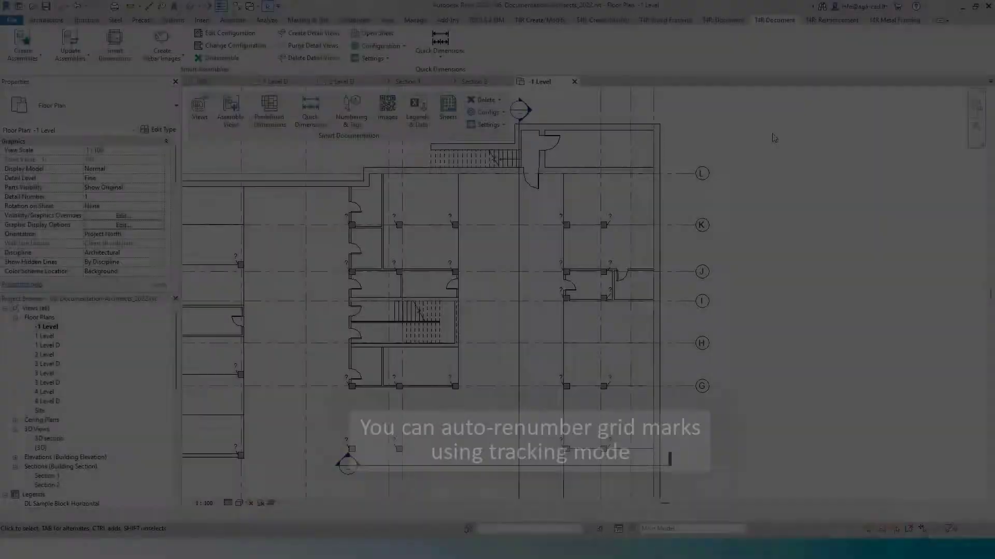
Step: Draw a new grid line across the -1 Level plan
click(351, 109)
click(850, 125)
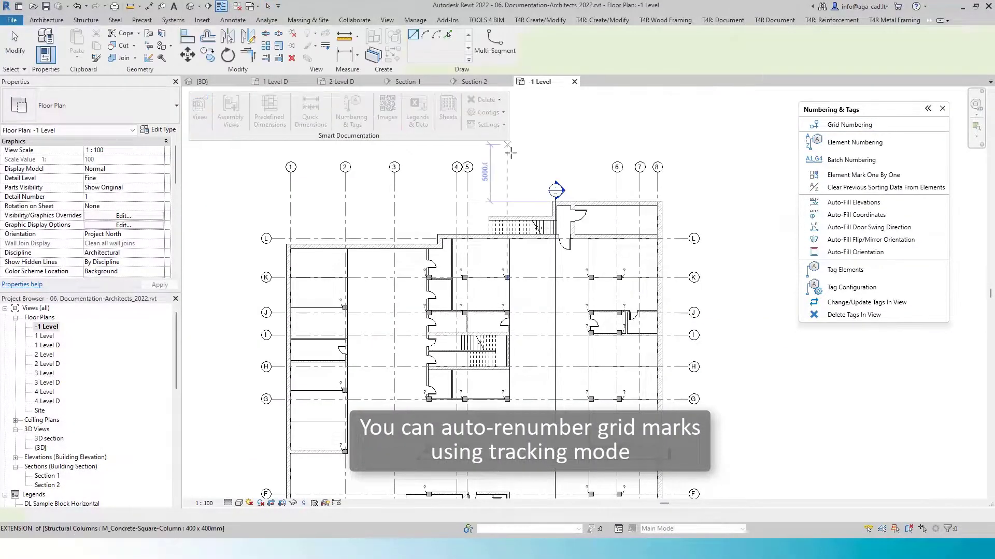
click(352, 281)
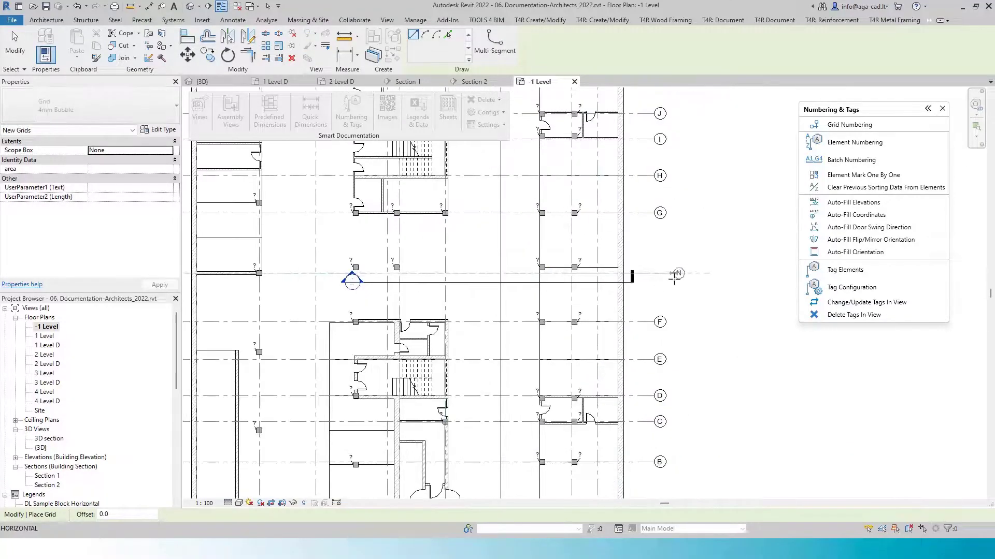
click(674, 277)
key(Escape)
key(Escape)
scroll(610, 226, up, 1)
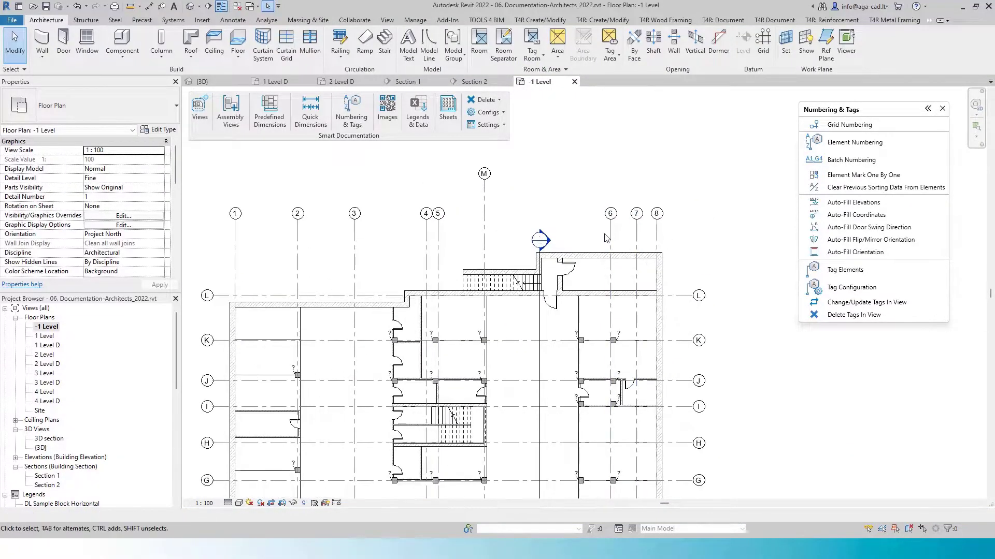
Step: Renumber the vertical grids sequentially starting from 1
click(850, 125)
click(684, 60)
click(650, 74)
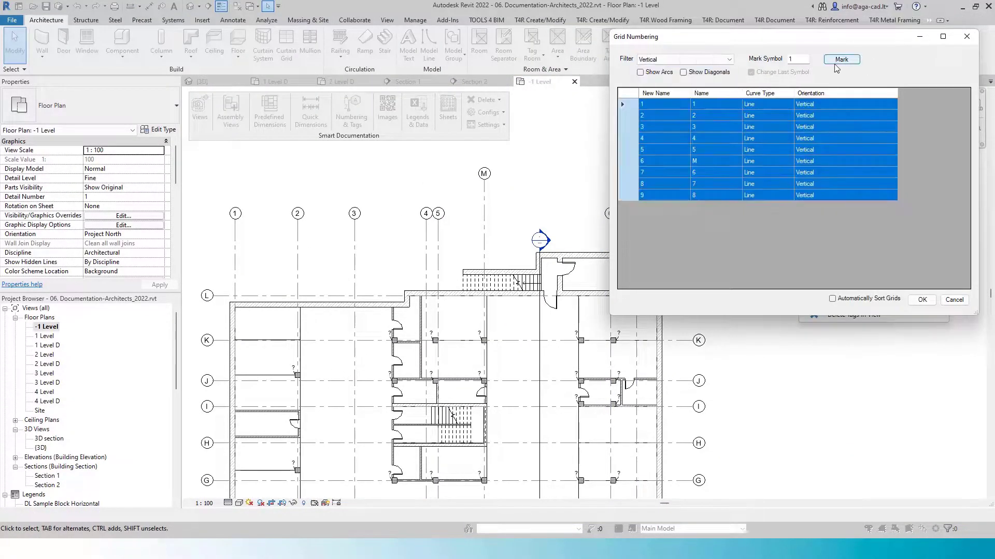
click(688, 165)
click(922, 299)
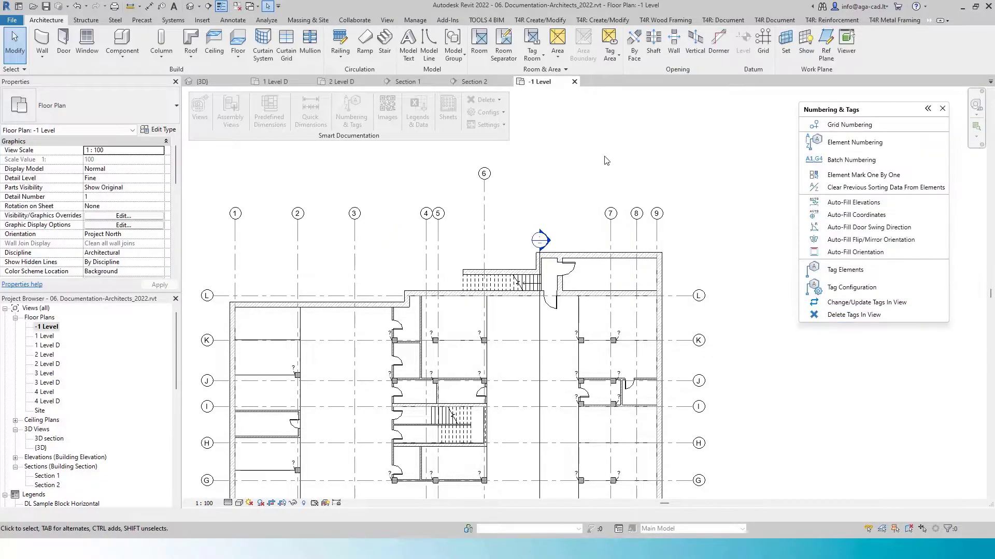
Step: Re-letter the horizontal grids in sequence so the new grid becomes G
click(841, 126)
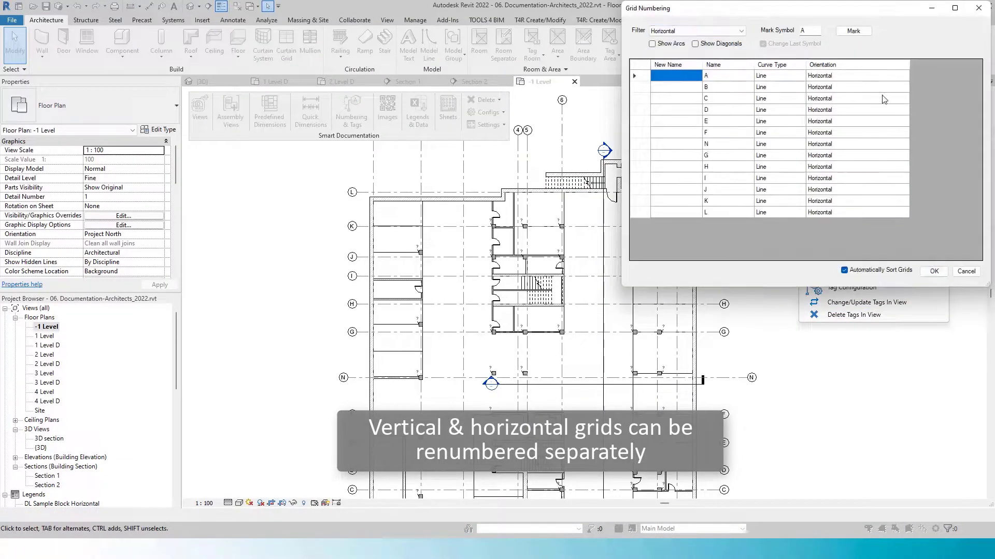
click(922, 299)
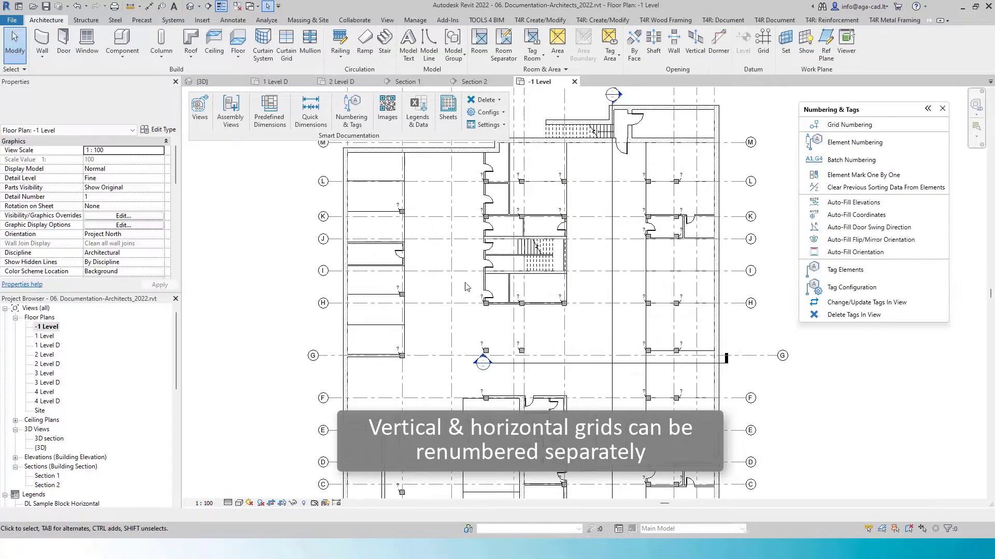
scroll(518, 207, up, 2)
click(419, 212)
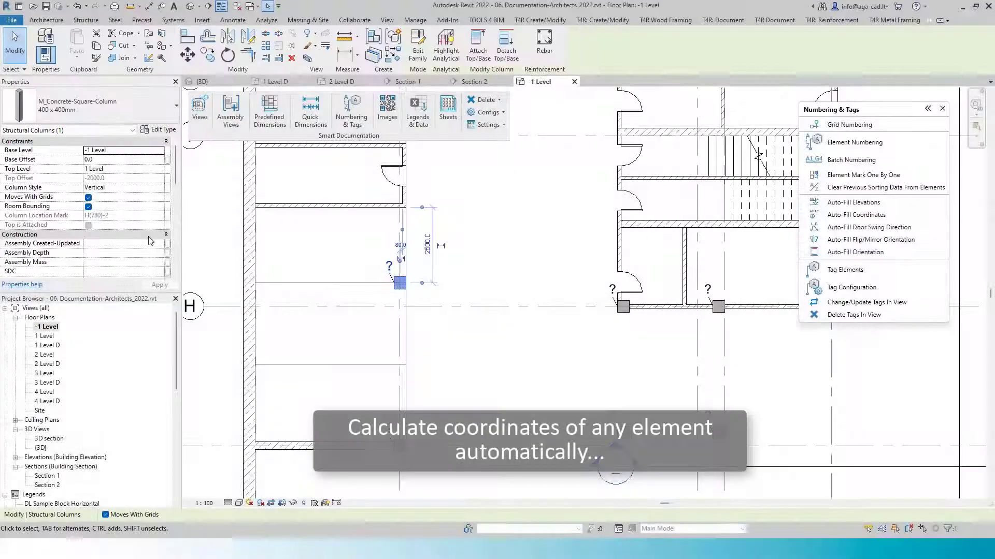
Step: Auto-fill X;Y coordinates into the Structural Columns' parameter and check the column at grid E
scroll(150, 240, down, 3)
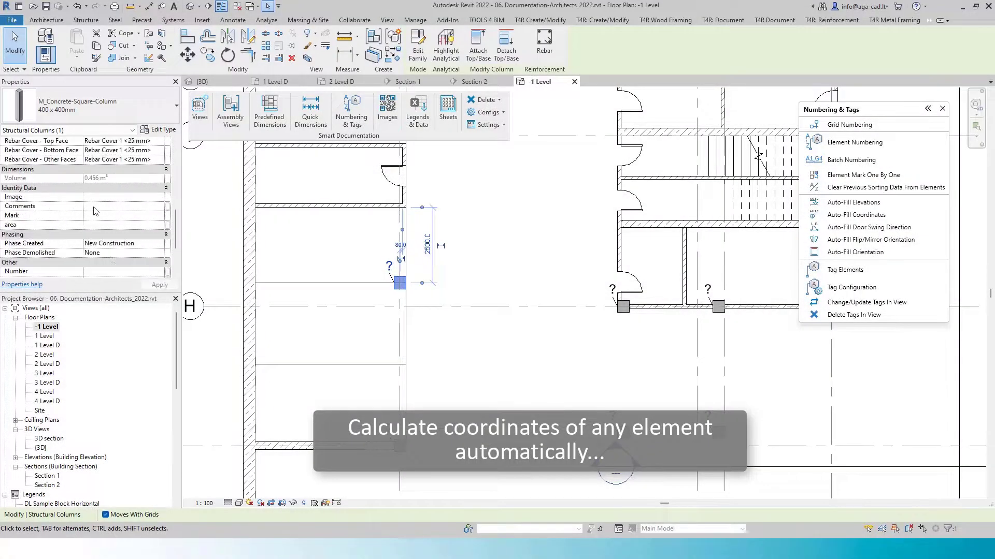
key(Escape)
scroll(438, 266, down, 2)
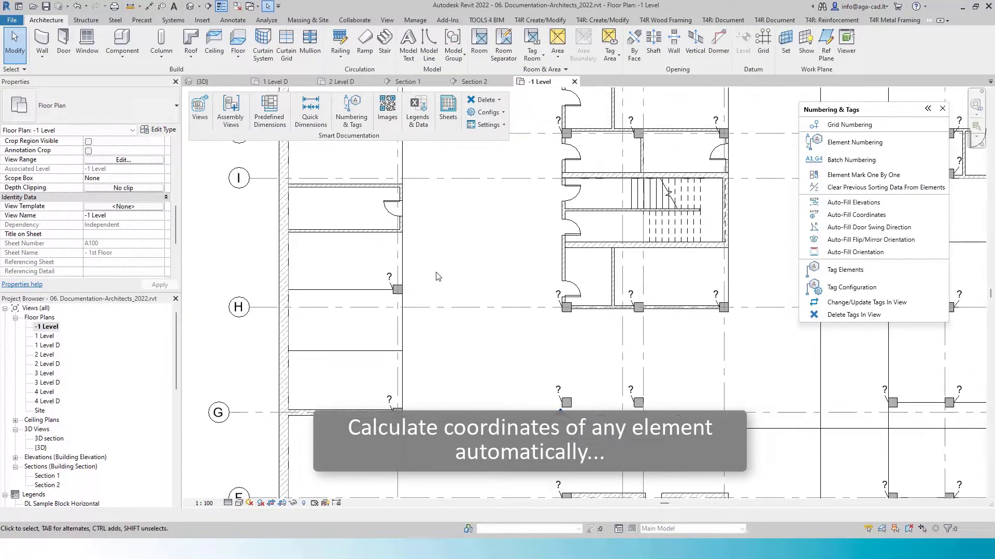
click(233, 23)
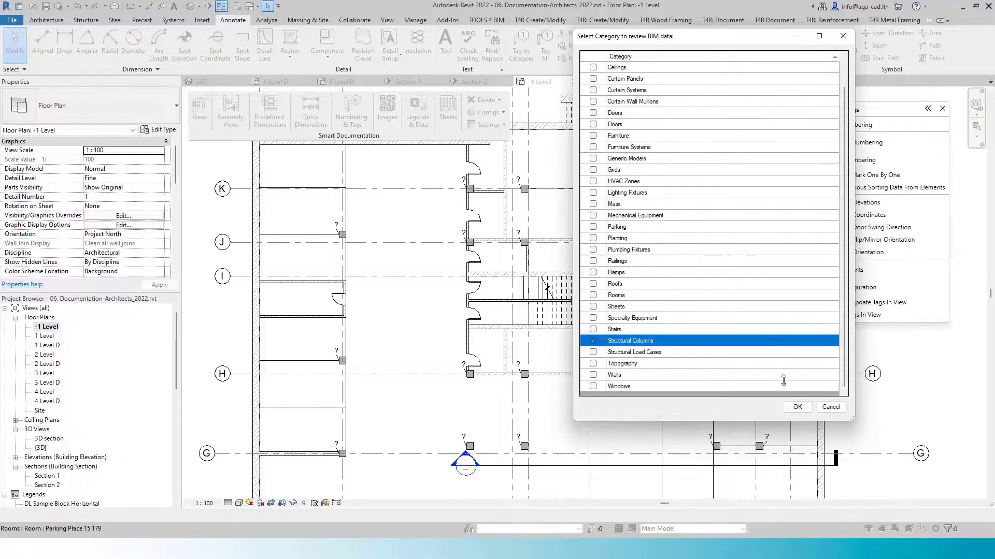
click(797, 407)
click(797, 407)
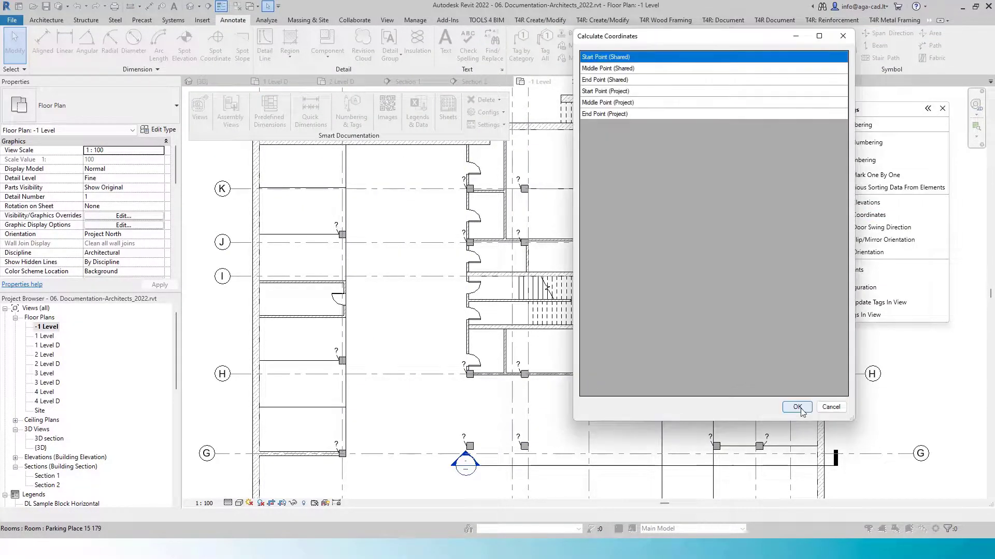
click(798, 407)
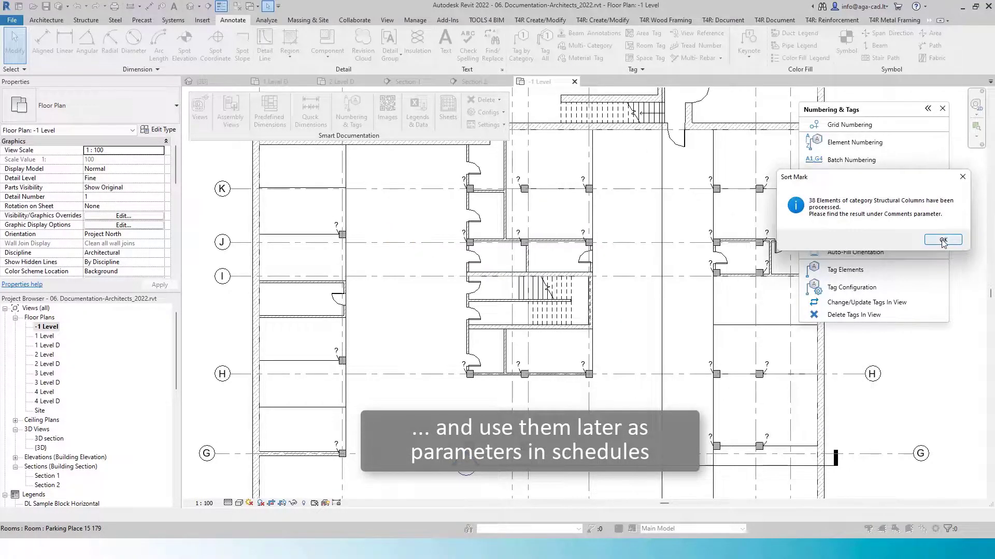
click(943, 240)
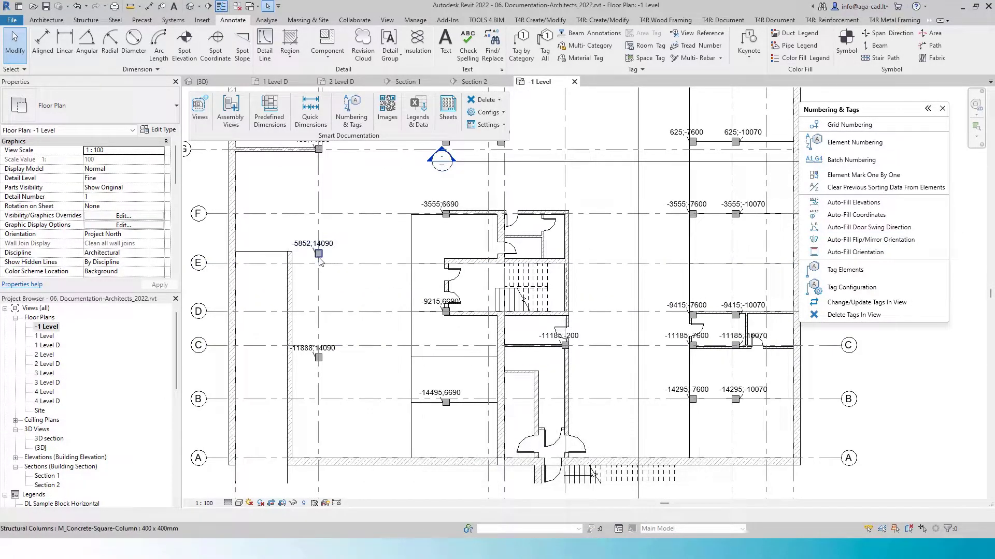
click(319, 257)
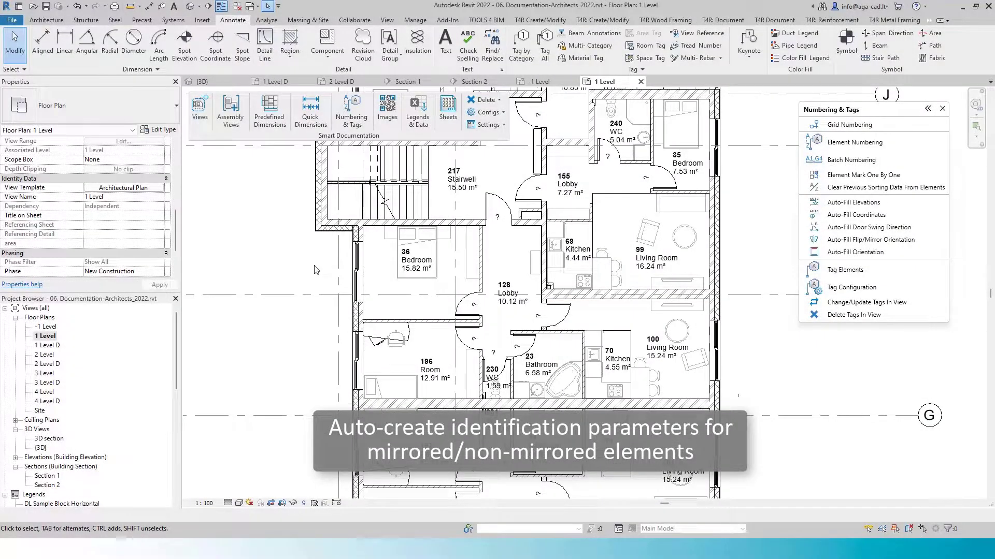
Step: Select the desks on the 1 Level plan and inspect one desk's parameters
scroll(383, 311, up, 2)
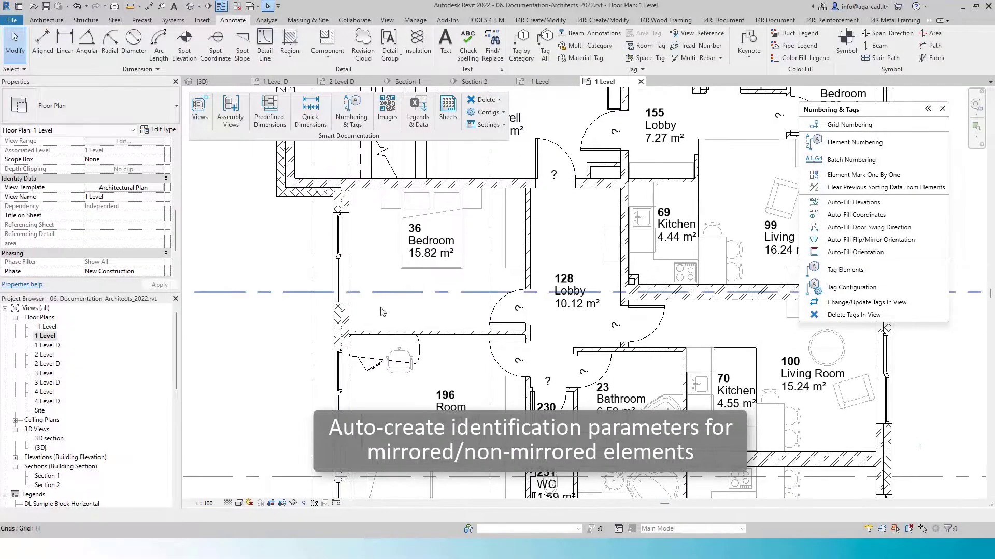
click(378, 362)
scroll(419, 335, up, 2)
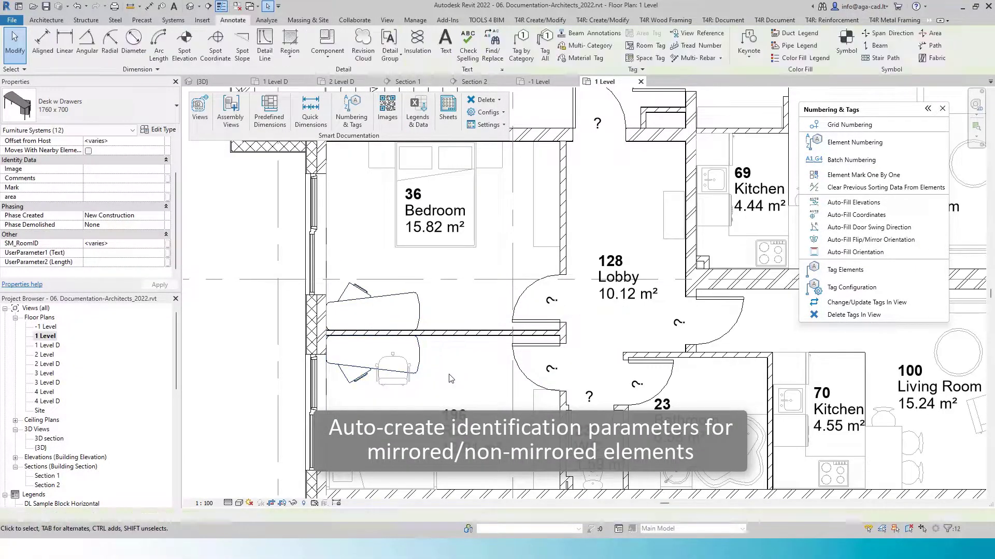
scroll(449, 379, down, 1)
click(423, 321)
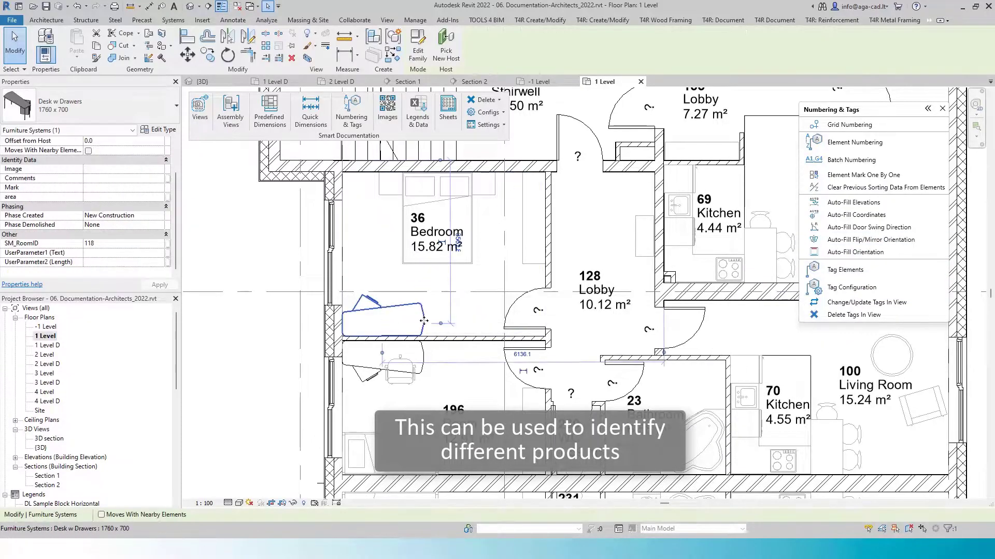
Step: Create an Orientation parameter and fill it with N for unmirrored, M for mirrored desks
click(855, 253)
click(797, 407)
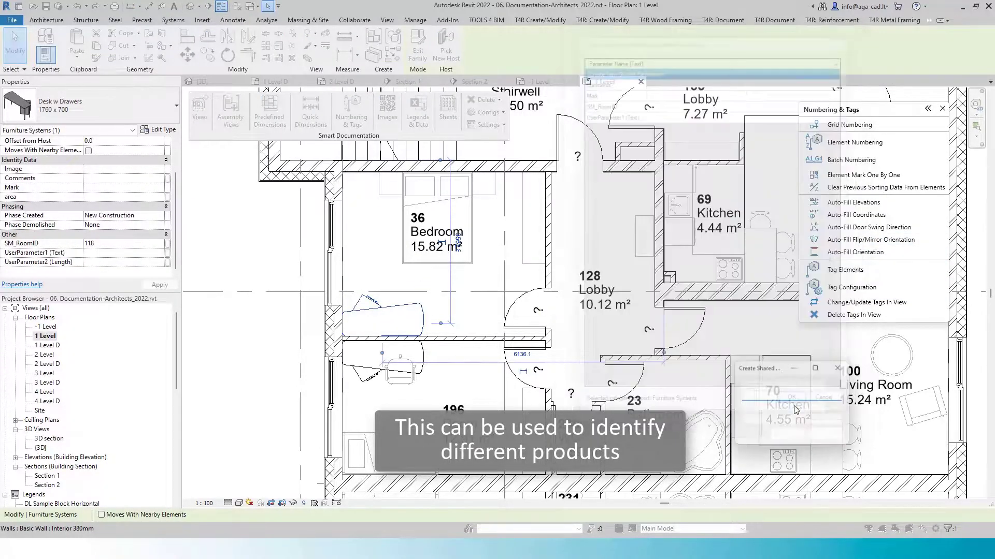
text(Orientation)
click(789, 438)
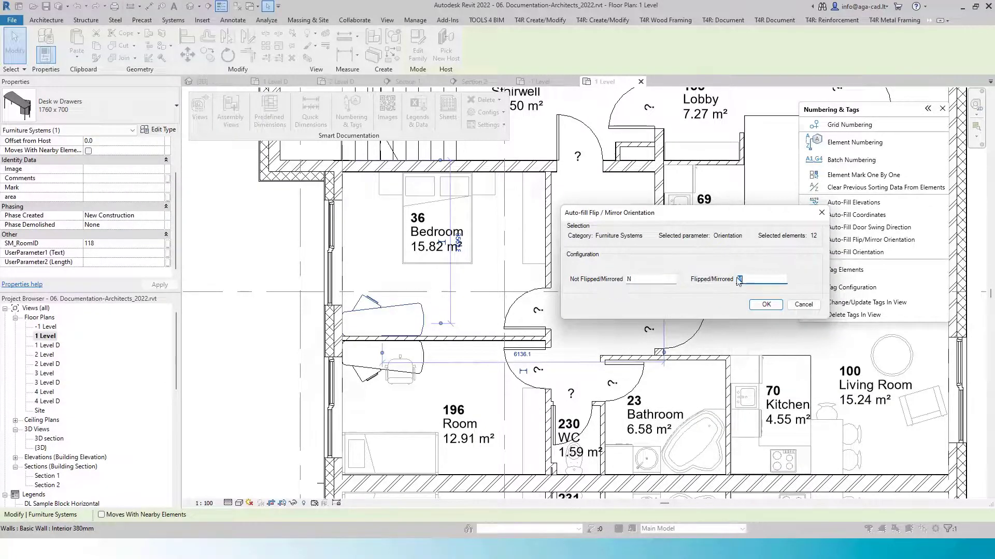
click(765, 305)
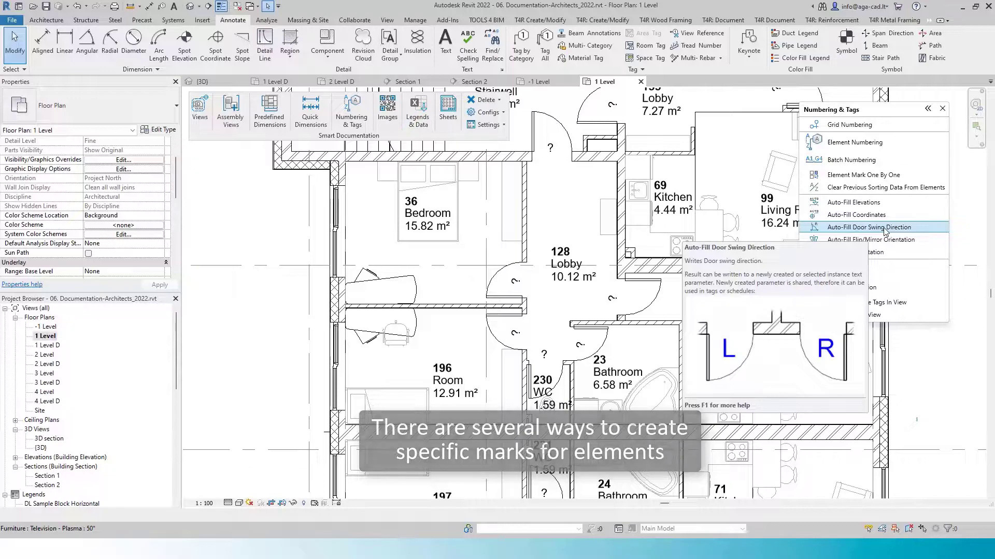
Step: Fill each door's SwingDirection with L or R, then start door numbering on Mark
click(884, 228)
click(690, 201)
key(Return)
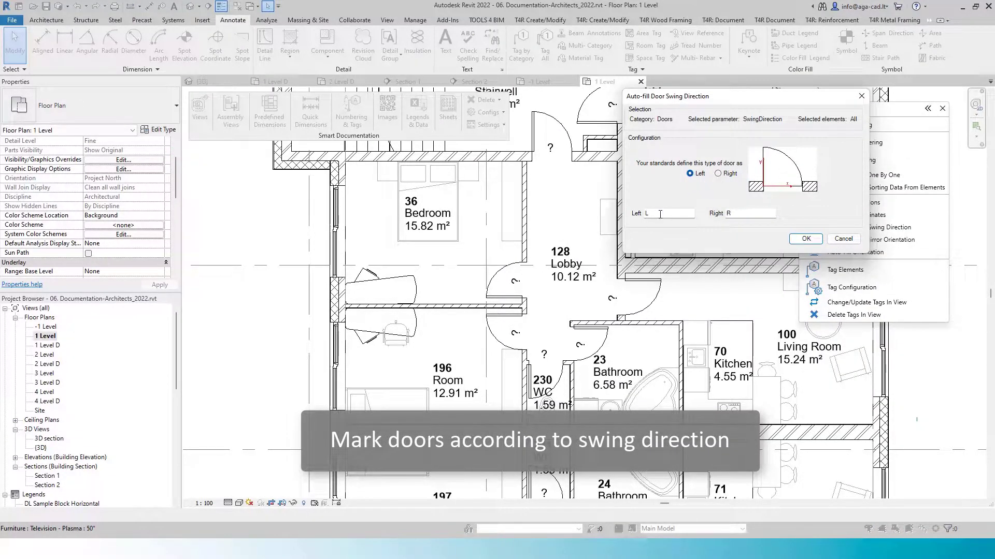
key(Return)
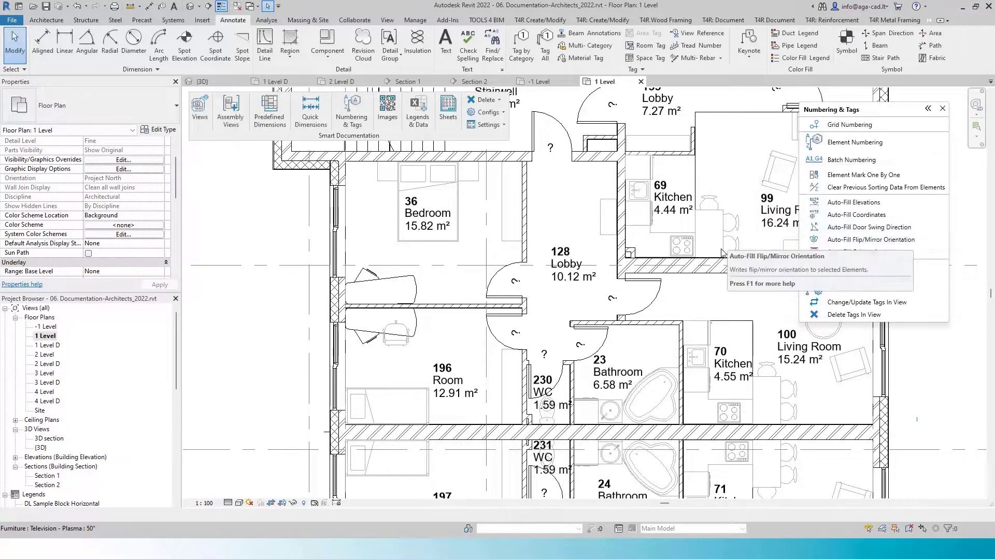
scroll(115, 236, down, 4)
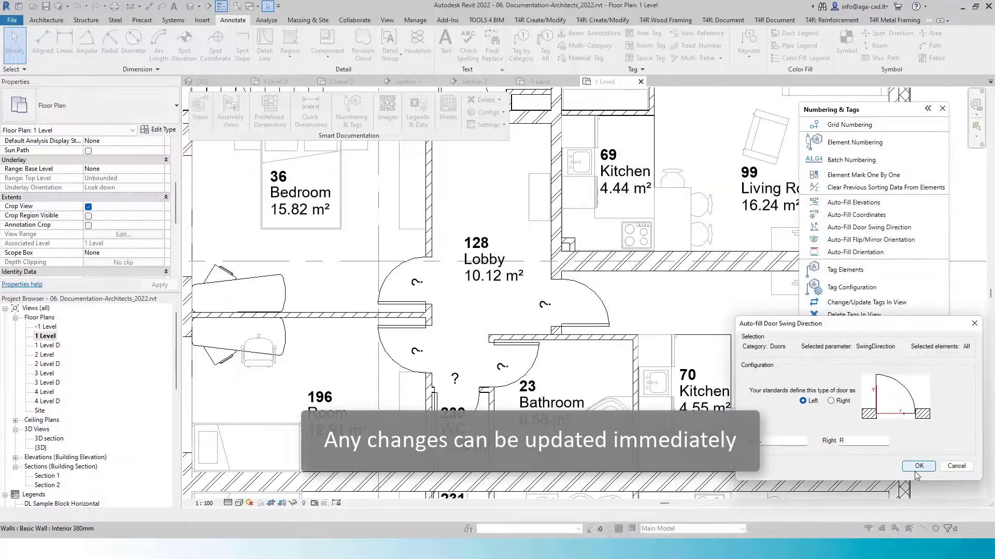
click(916, 474)
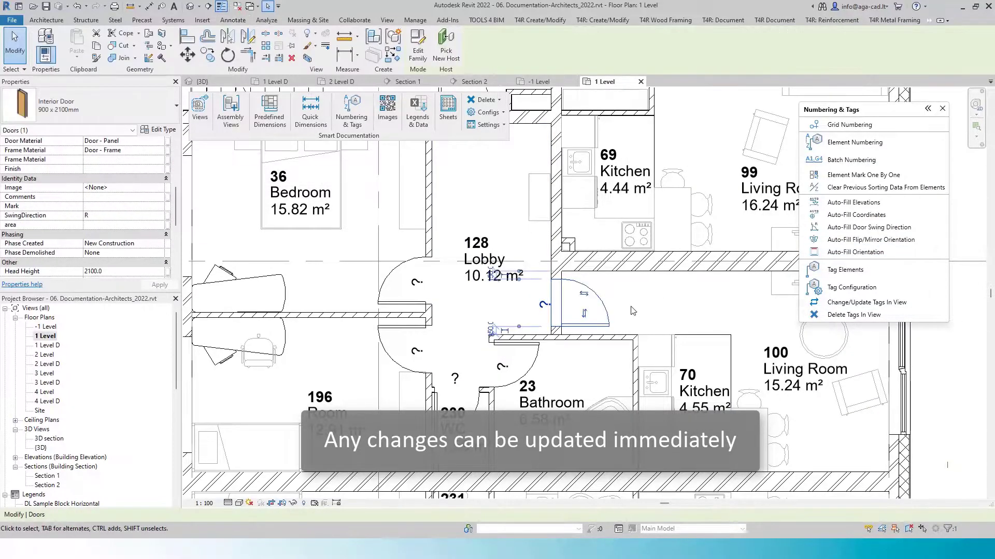
click(855, 143)
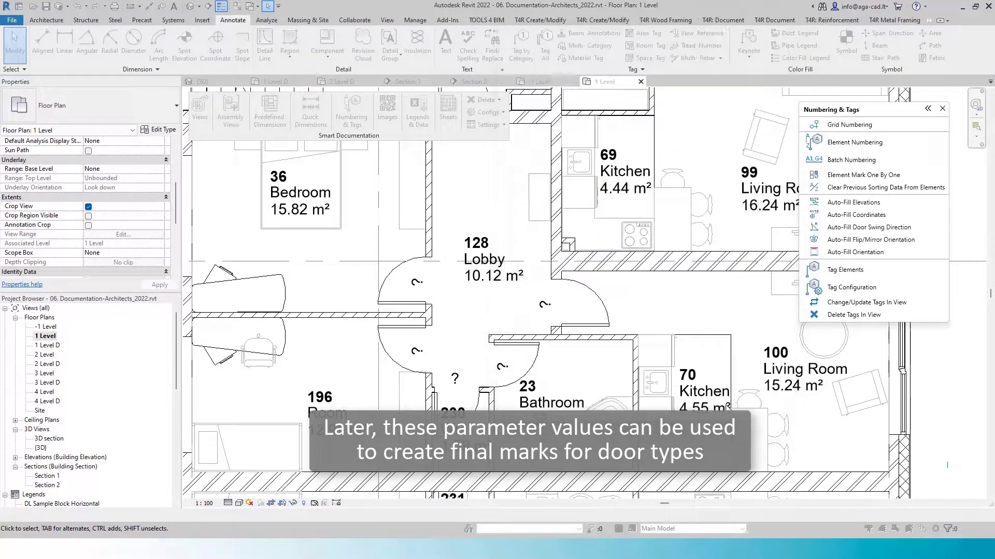
click(729, 407)
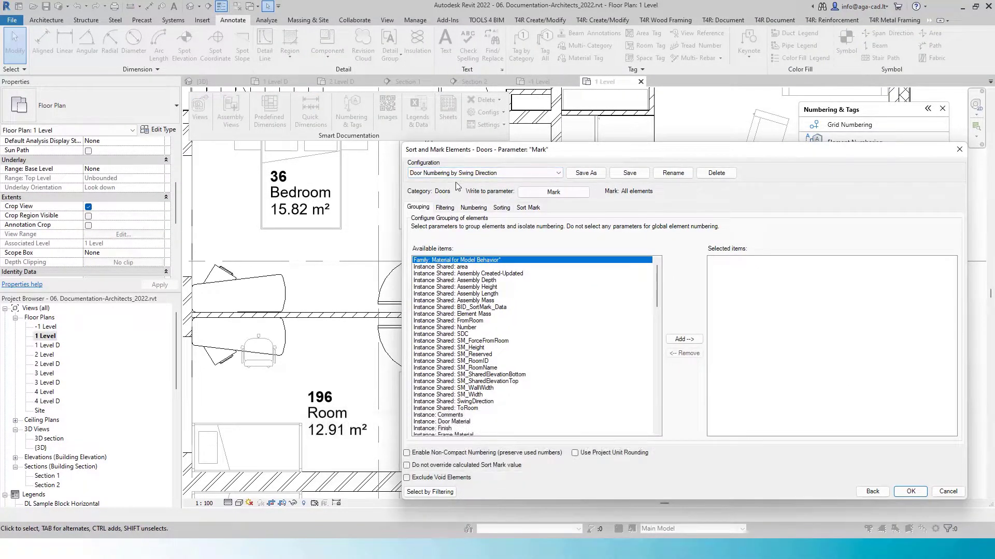
Step: Review the door Sort Mark settings in Sort and Mark Elements
click(528, 207)
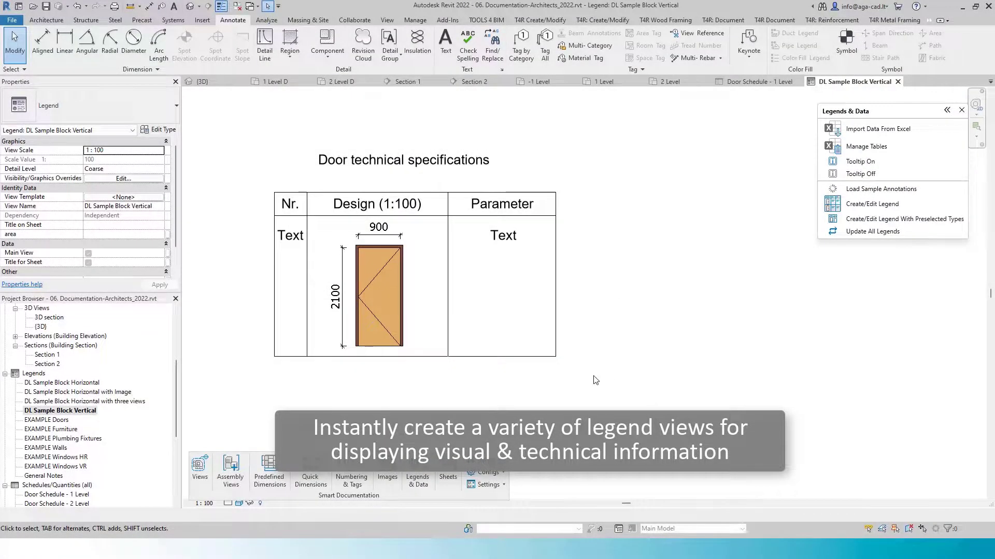
Step: Generate per-floor door legends from the template, split by Level with Family, Type, Width columns
drag(596, 380, 267, 178)
click(872, 204)
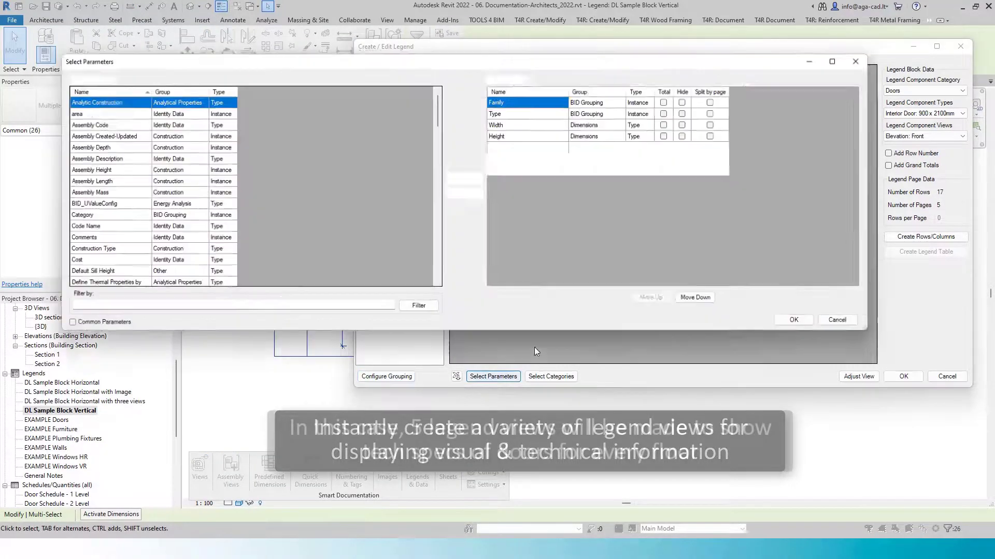
click(714, 170)
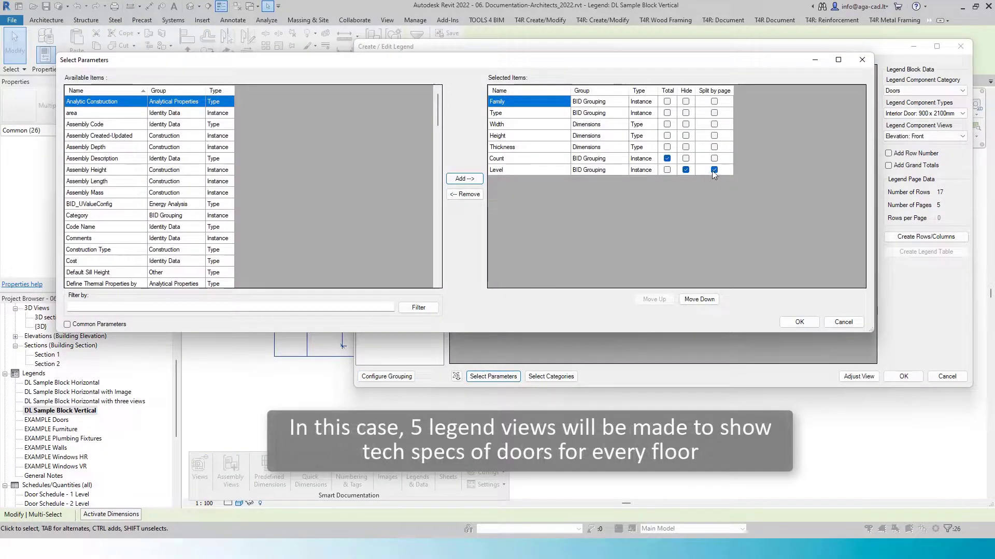
click(800, 321)
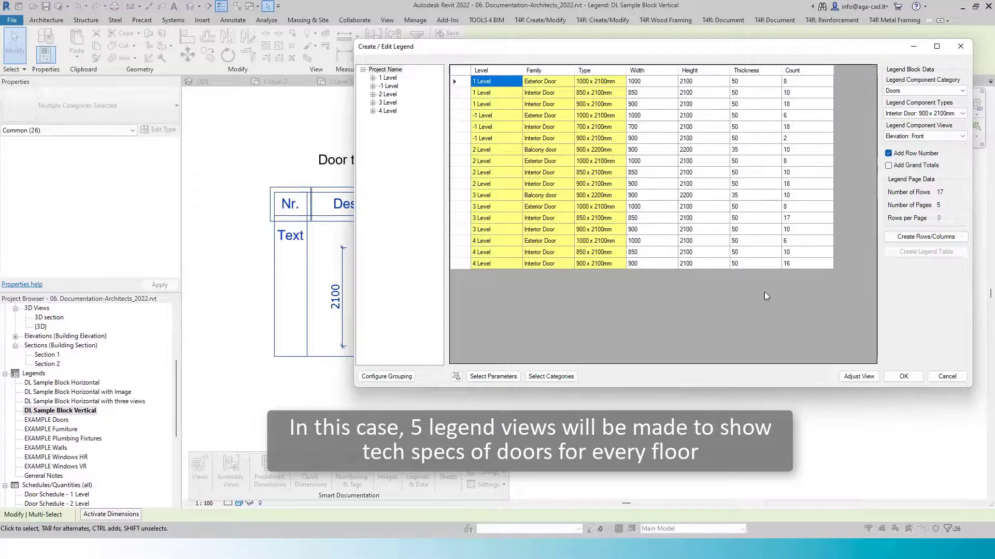
click(925, 236)
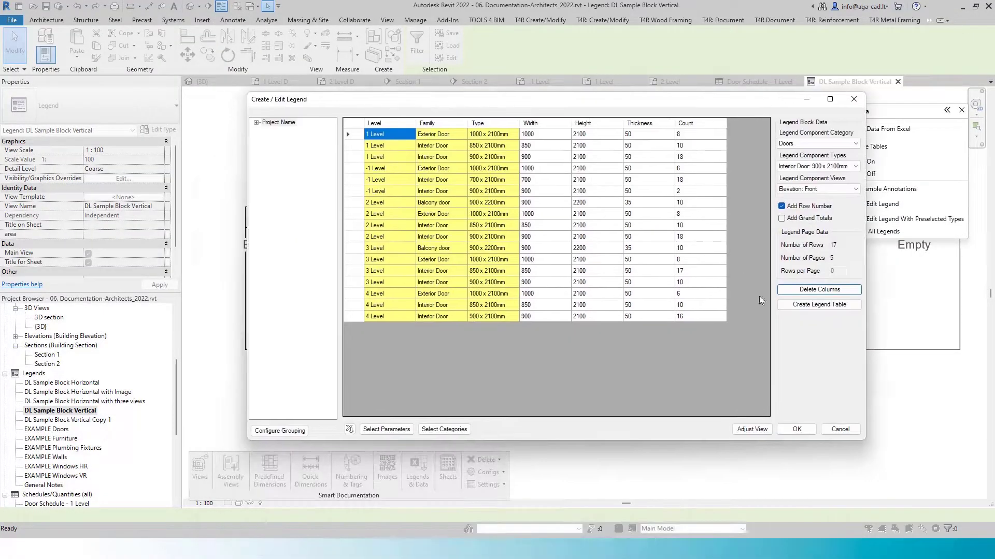
click(793, 304)
text(Door - 1Level)
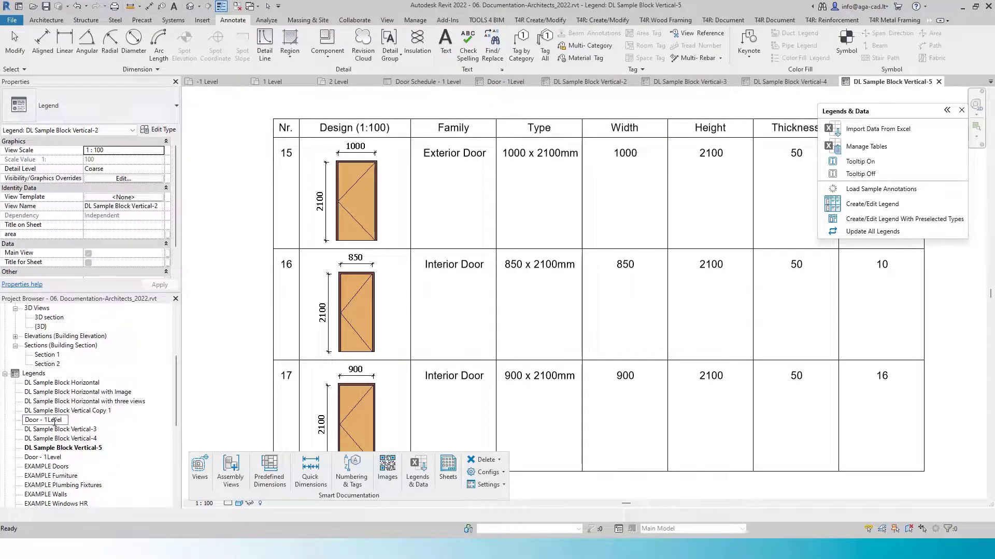
key(Return)
key(Return)
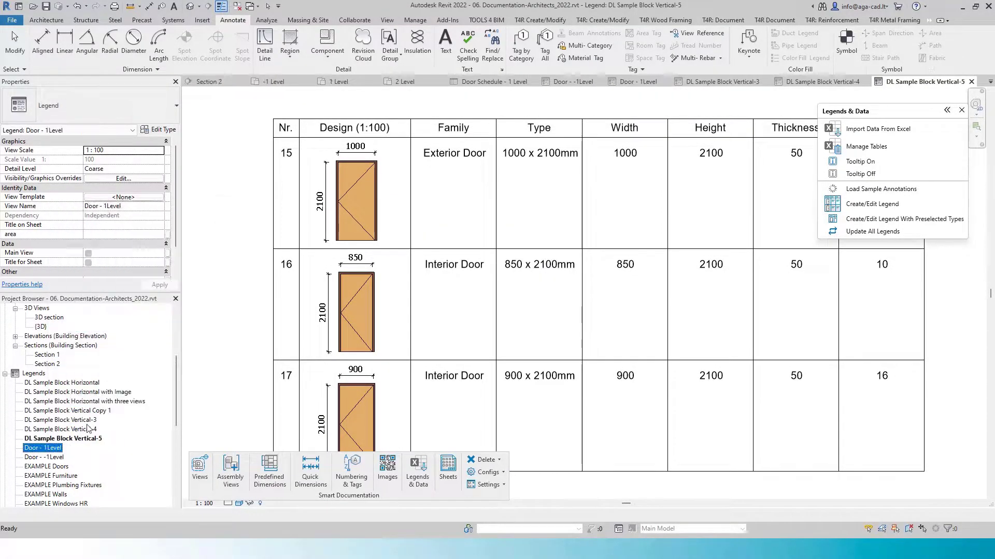
Step: Rename the DL Sample Block Vertical-3 and -4 legends to their Doors - Level names
click(54, 420)
key(F2)
text(Door - 1Level)
click(51, 419)
key(F2)
text(Door - 1Level)
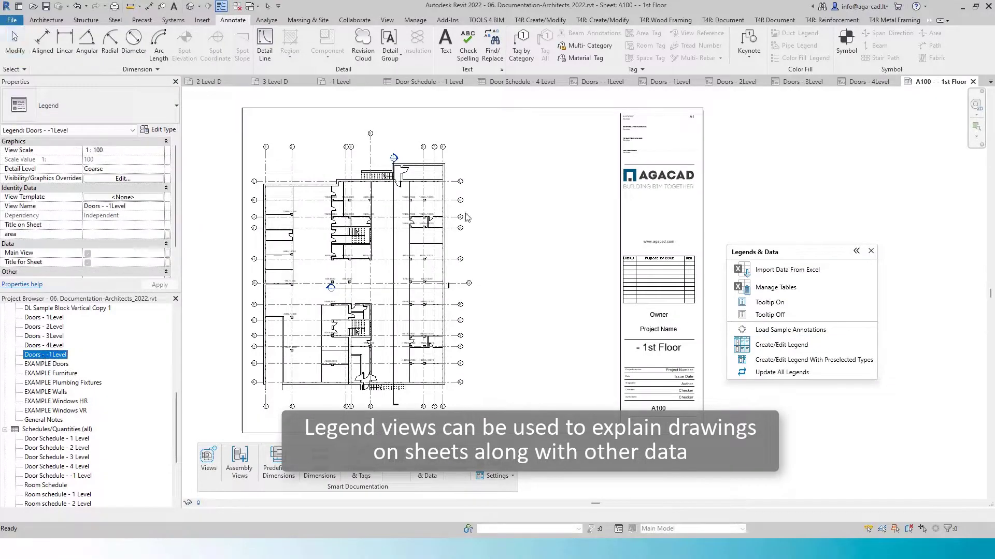
Step: Place the Doors - -1Level legend and Room schedule - -1 Level beside the plan on A100
click(542, 203)
click(587, 191)
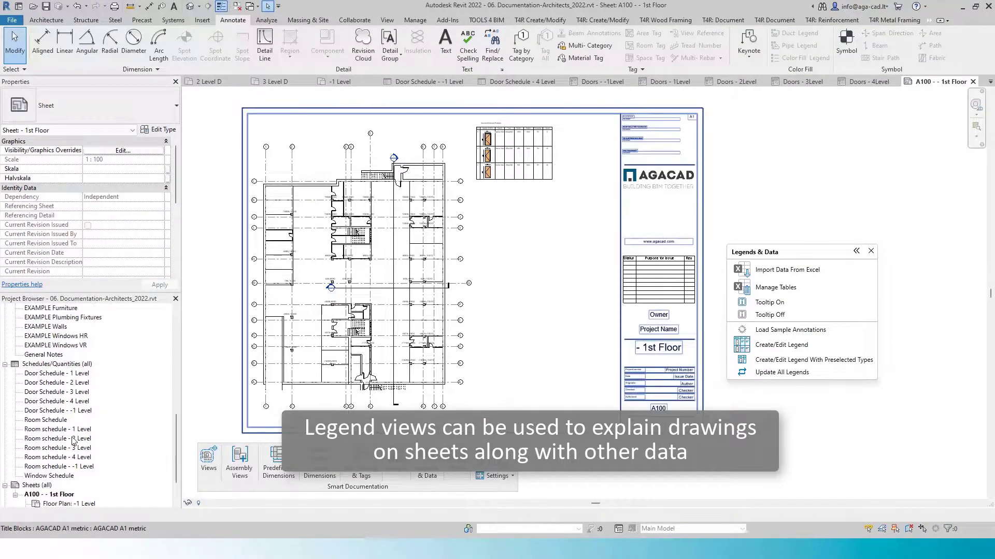
drag(52, 466, 565, 119)
click(528, 171)
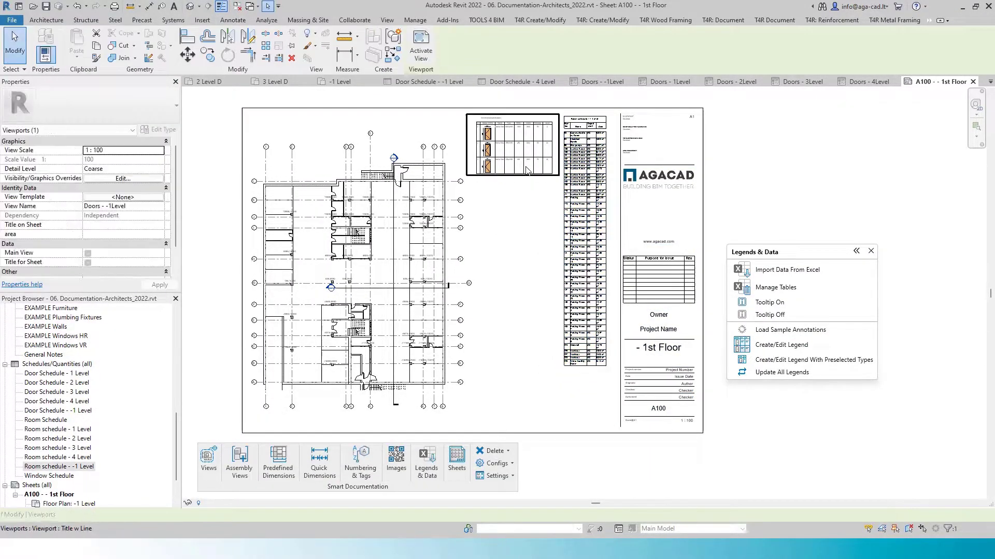
click(763, 181)
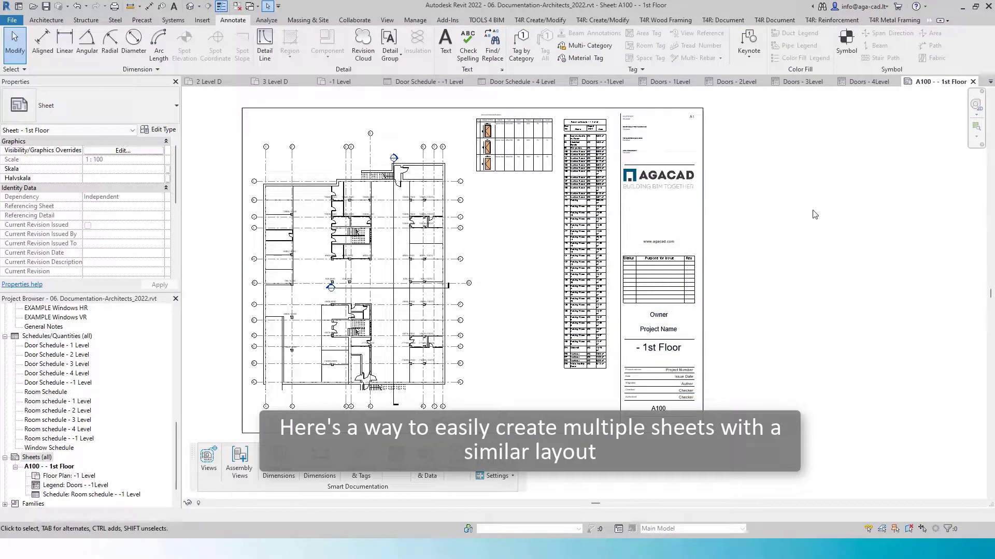
Step: Start sheet creation from A100 using the 1, 2, 3 and 4 Level D floor plans
middle_drag(623, 284, 733, 338)
scroll(732, 338, up, 1)
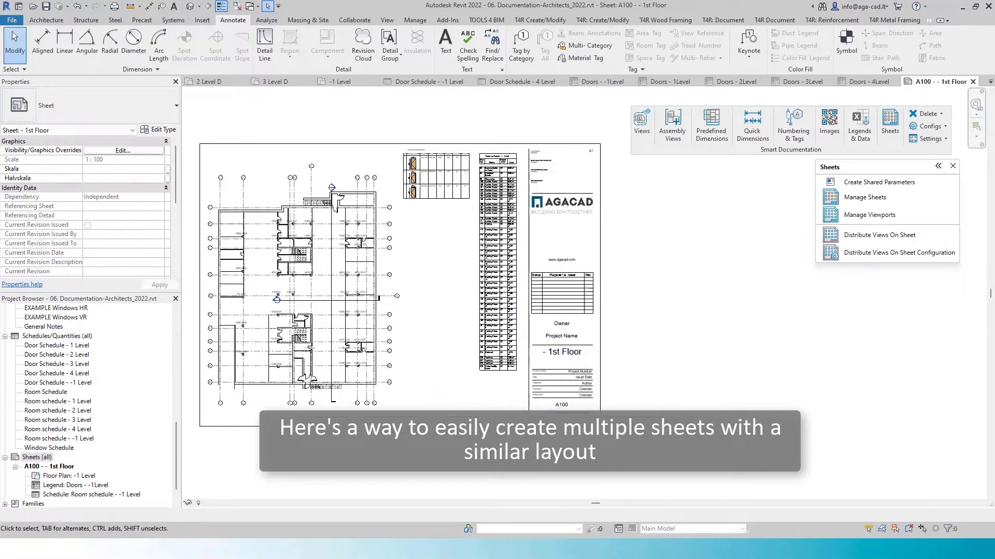
click(865, 198)
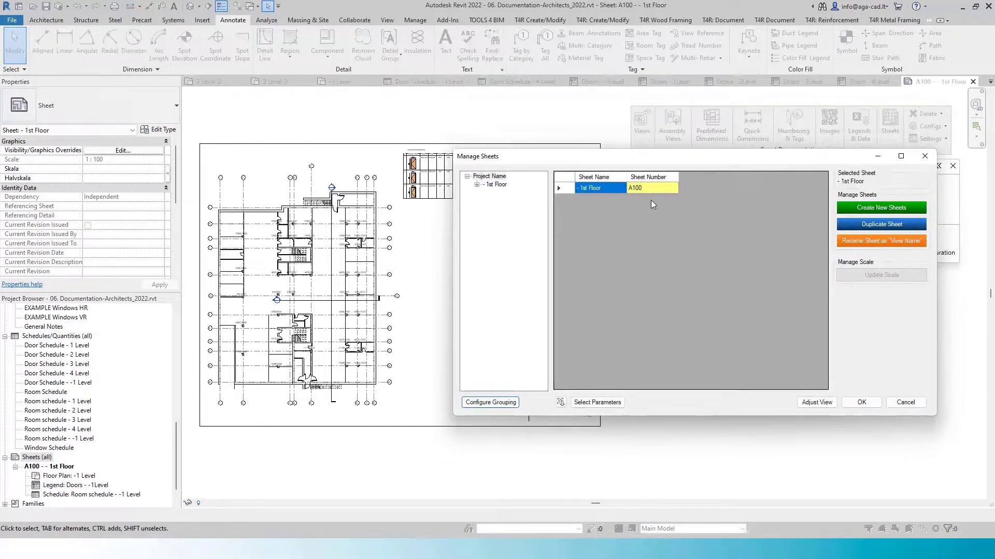
drag(687, 317, 687, 410)
click(694, 261)
ctrl+click(694, 284)
ctrl+click(694, 307)
ctrl+click(695, 329)
scroll(705, 228, down, 4)
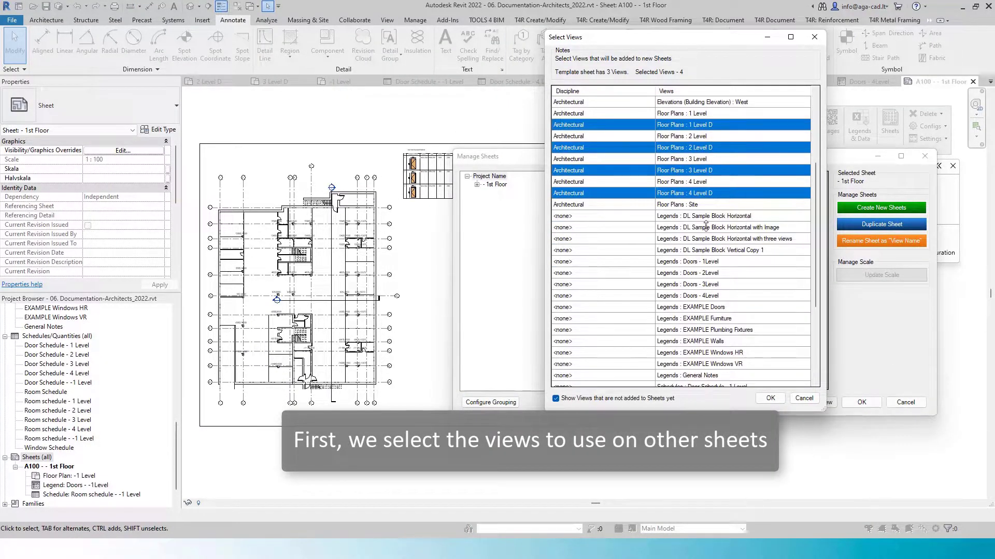
scroll(735, 298, down, 4)
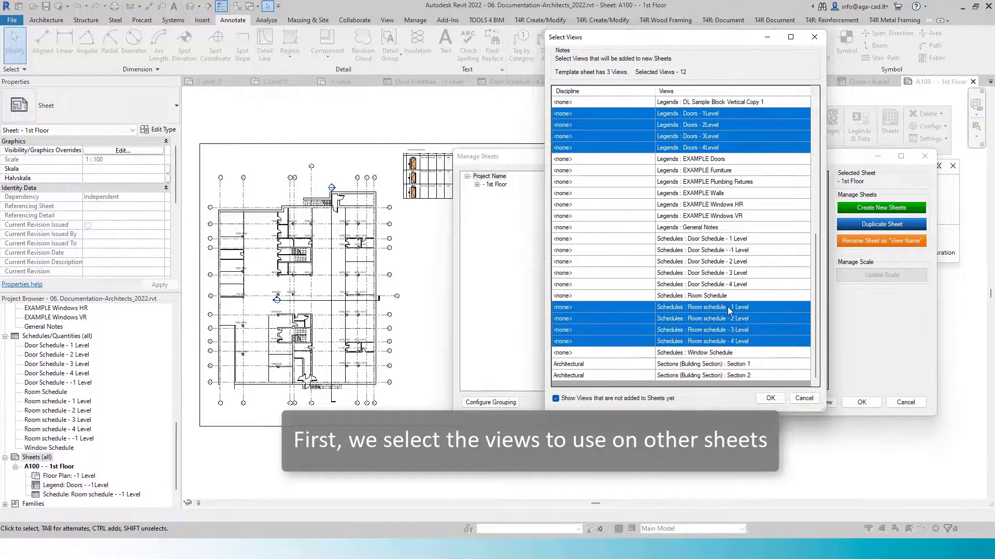
click(770, 398)
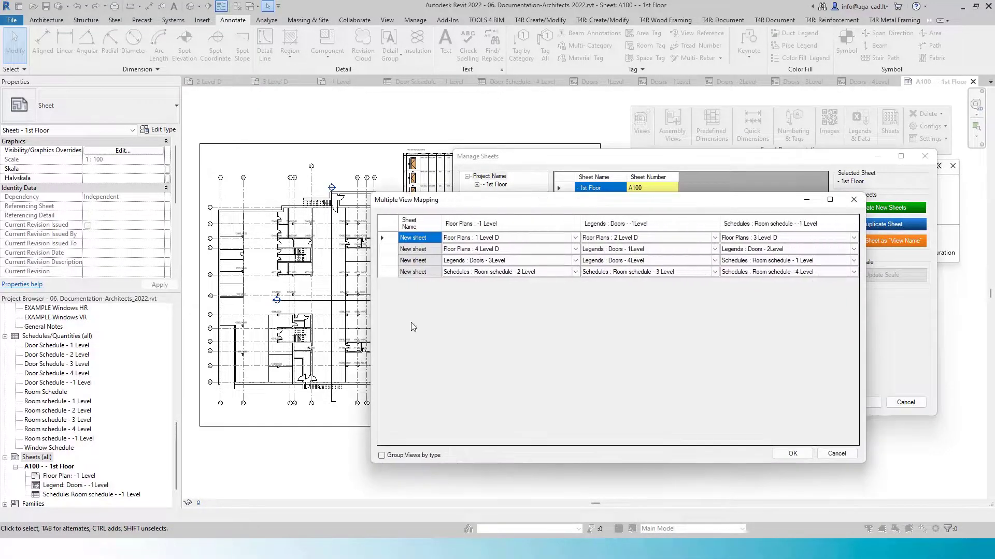
Step: Group views by type, generate sheets named 1st–4th Floor, and open A102 - 2nd Floor
click(381, 455)
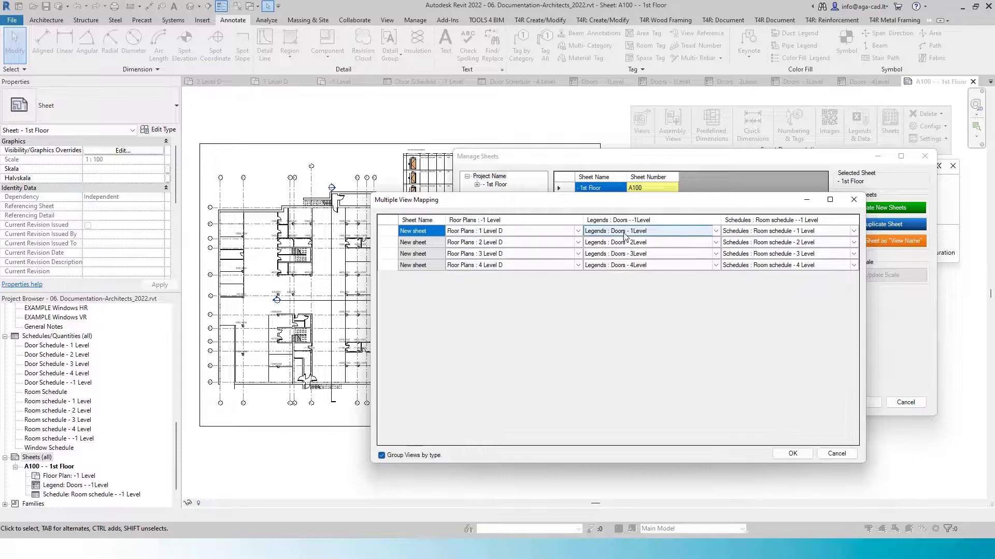
key(Return)
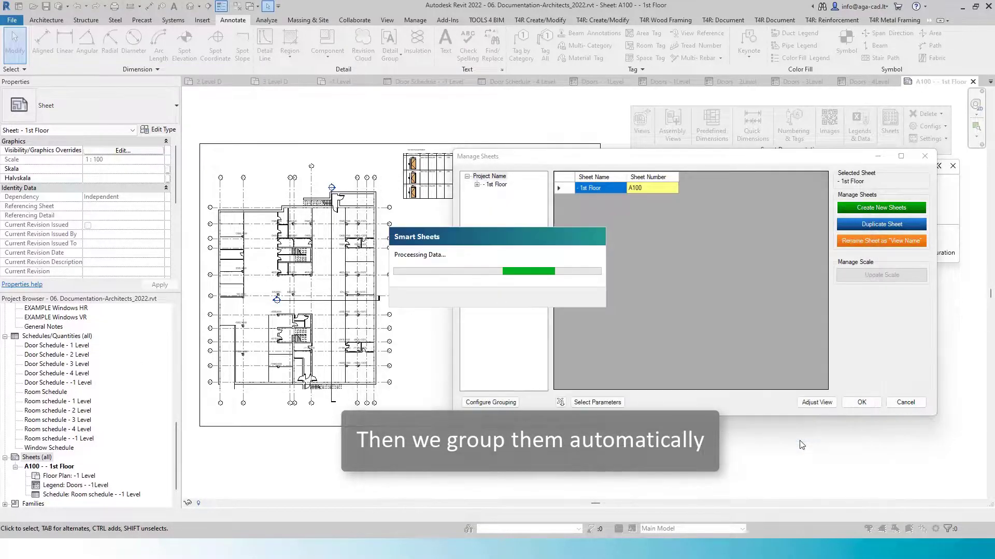
key(BackSpace)
key(BackSpace)
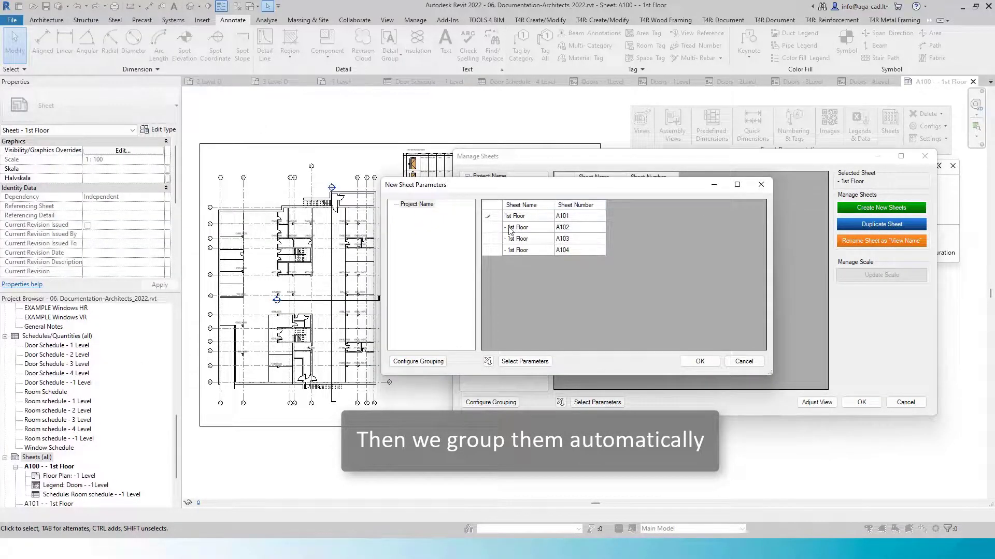
double_click(512, 227)
text(2nd Floor)
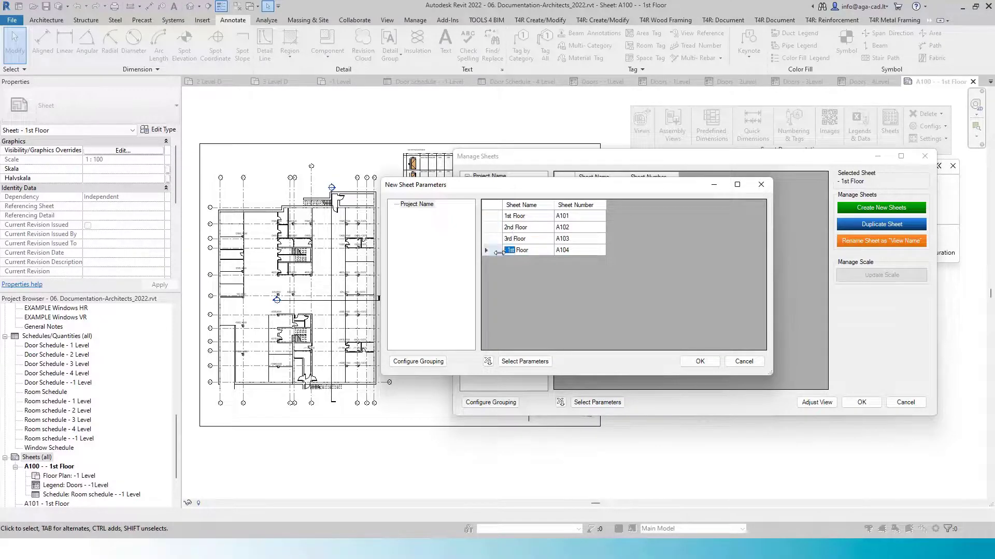
text(4th)
click(694, 364)
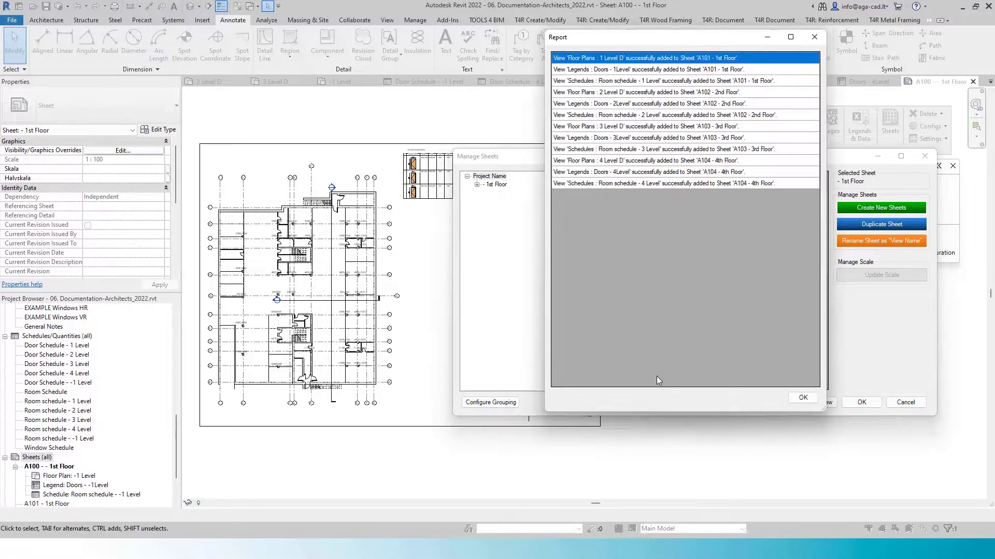
click(861, 403)
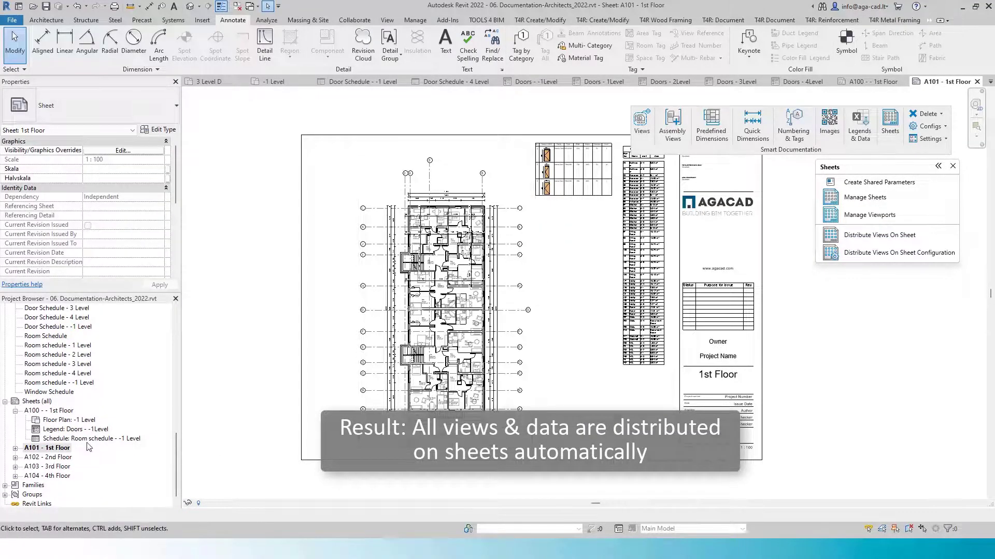
double_click(52, 457)
click(581, 311)
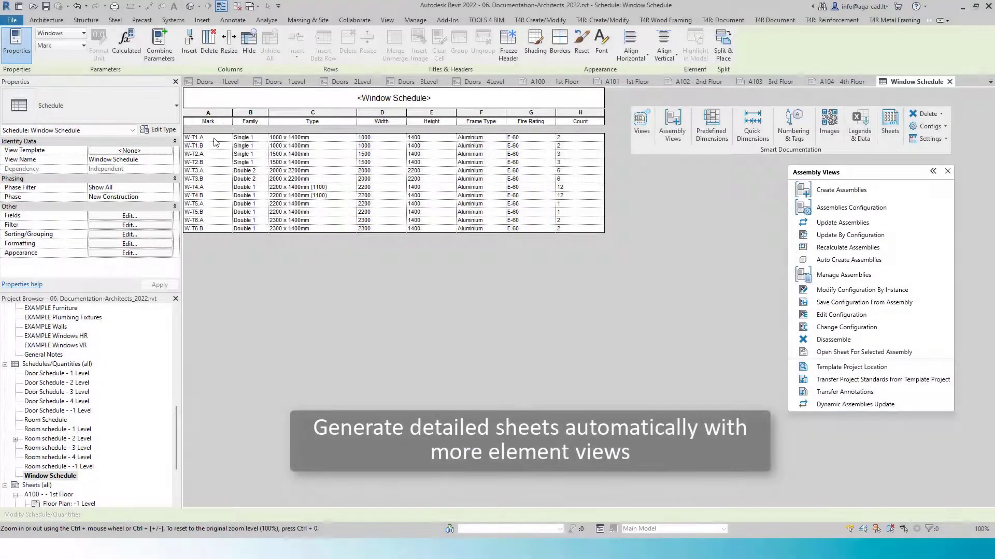
Step: Create the W-T1.A window assembly, view its shop drawing configuration, and select its sheet
click(801, 143)
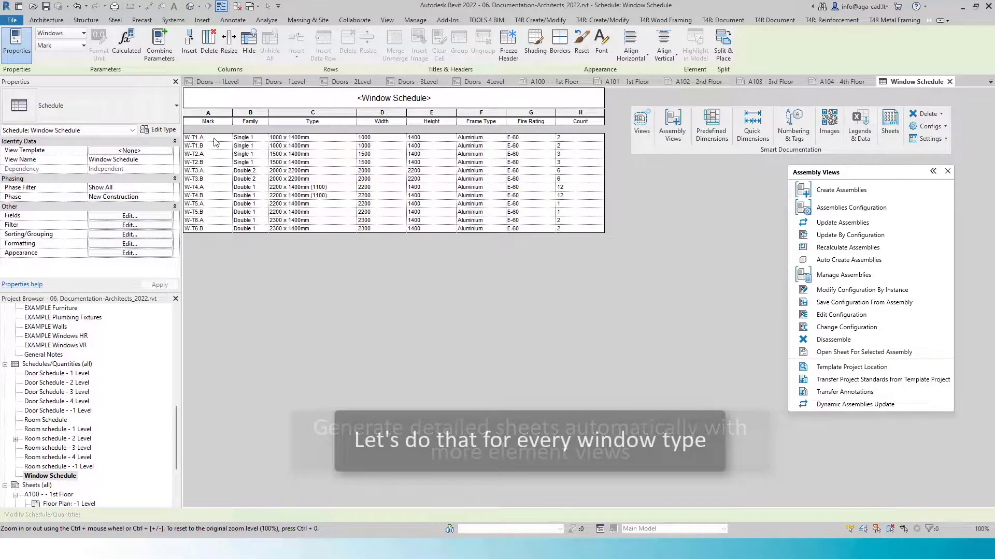
click(851, 208)
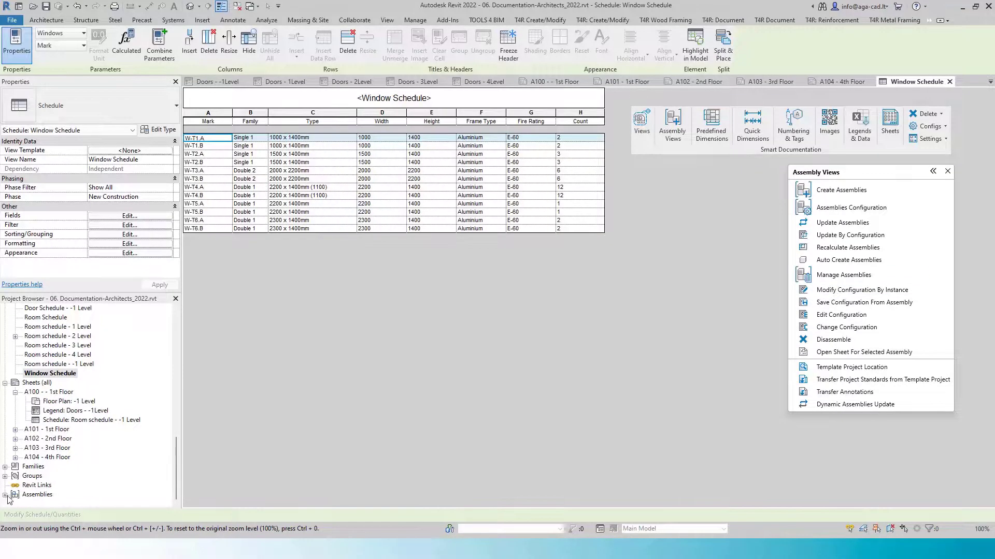
click(5, 495)
click(57, 495)
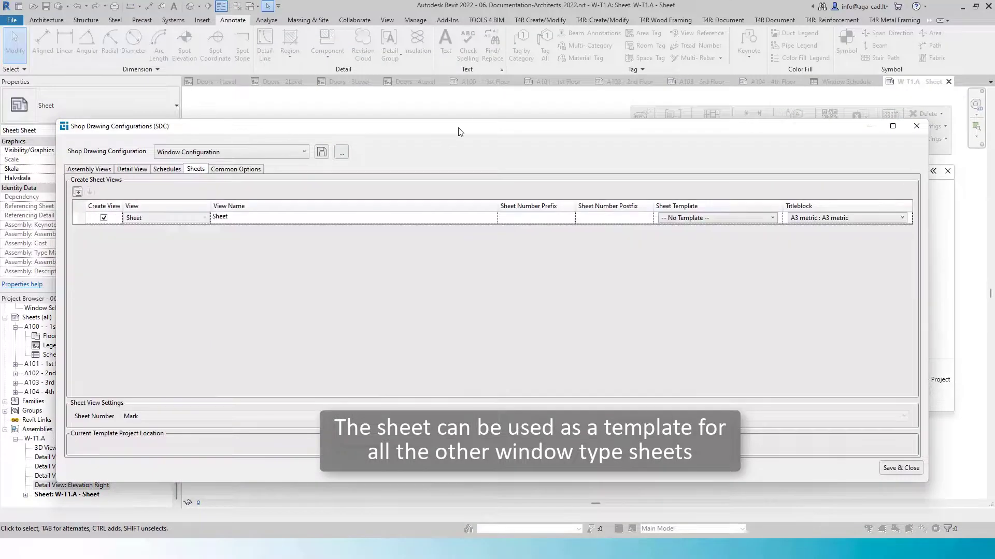
Step: Save the shop drawing configuration and create assemblies with sheets for window types W-T1.B through W-T6.B
click(890, 456)
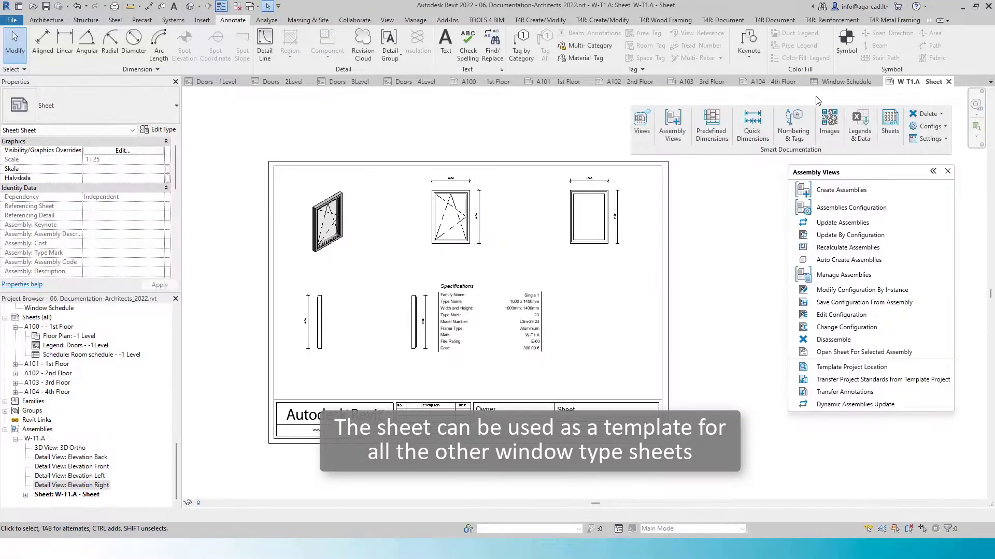
click(841, 189)
click(641, 281)
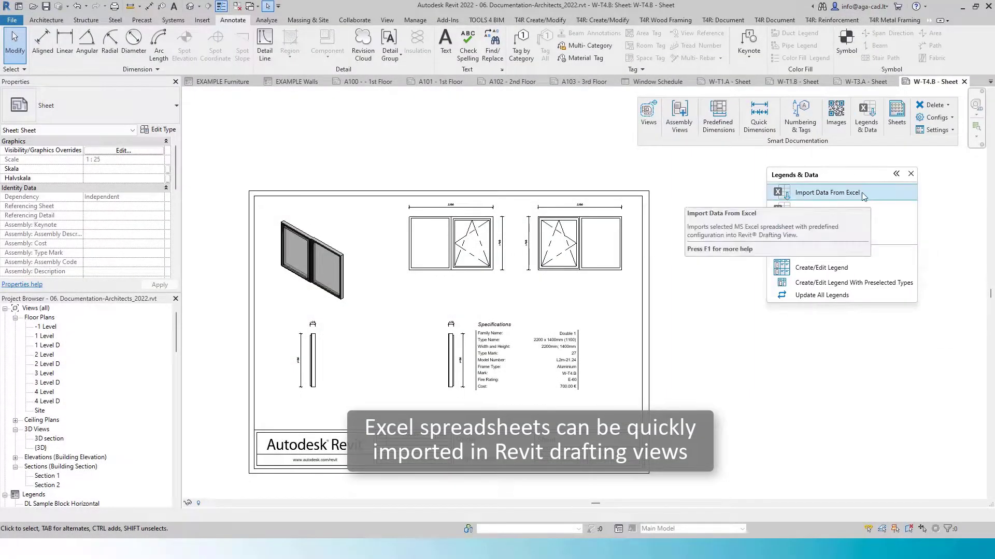
Step: Import all five sheets of Ventilation ducts.xlsx into Revit as drafting-view tables
click(864, 196)
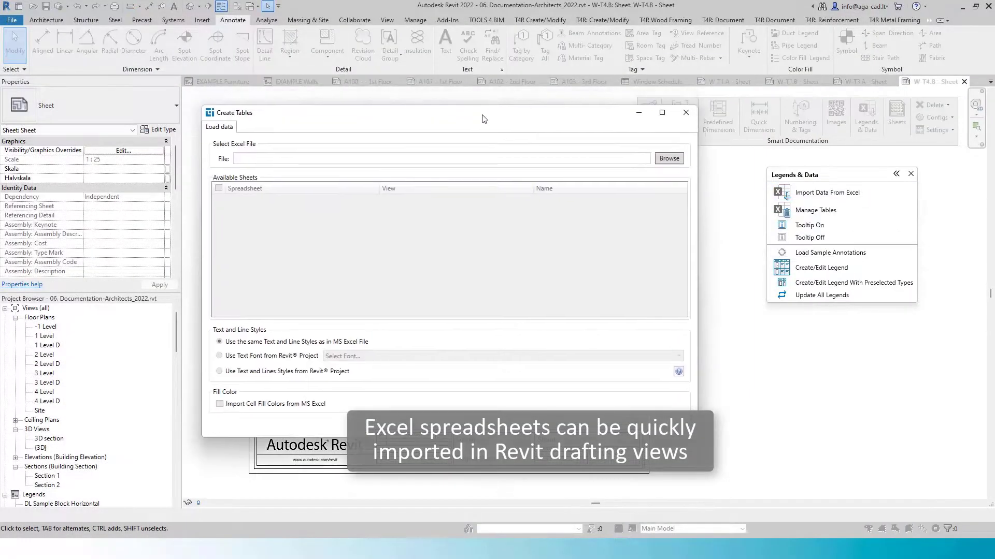
click(672, 166)
key(Return)
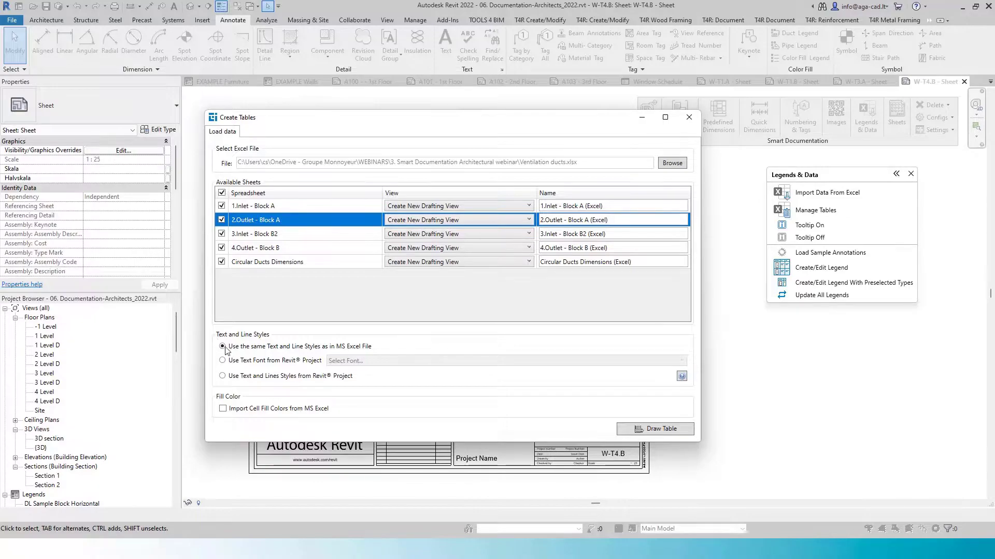
click(678, 415)
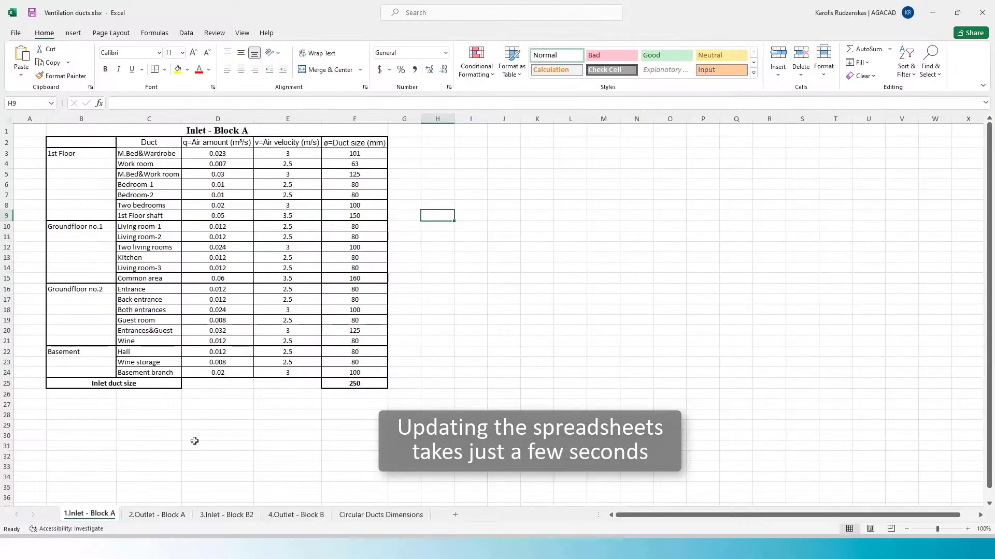
Step: Turn the F2:F25 duct size values red on the first sheet and on 2.Outlet - Block A
drag(354, 142, 351, 384)
click(207, 183)
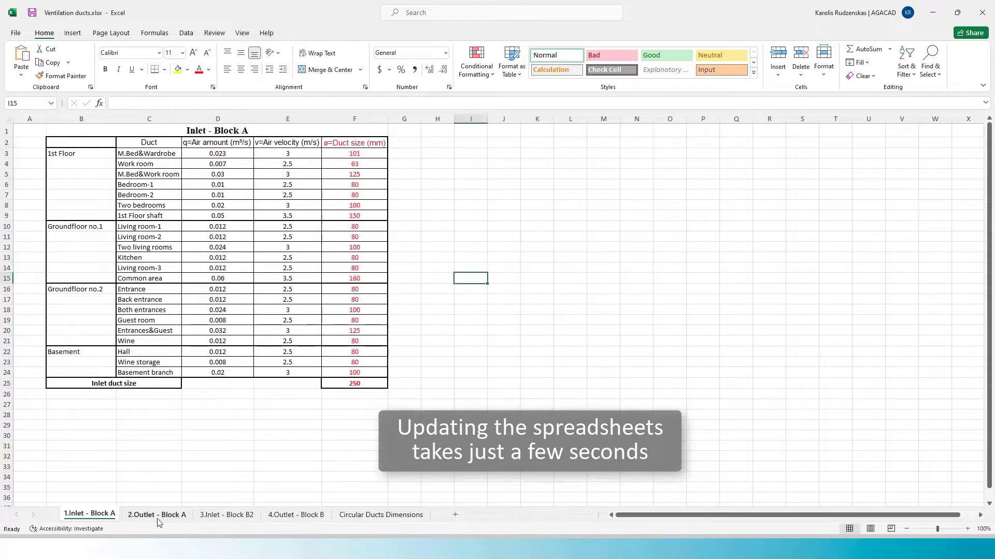
click(157, 514)
drag(354, 154, 355, 290)
click(226, 514)
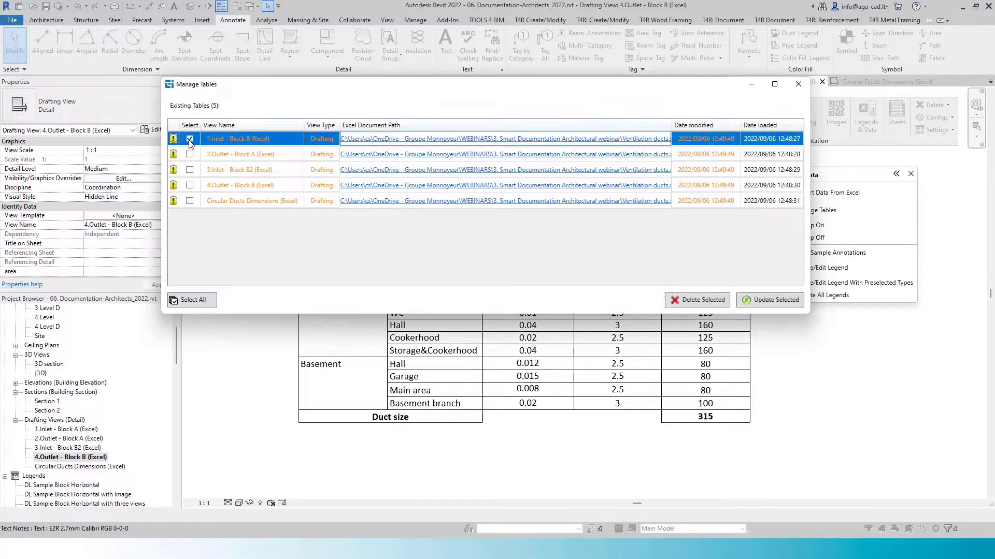
Step: Update all five Excel-linked tables, acknowledge the success message, and close the table manager
click(193, 300)
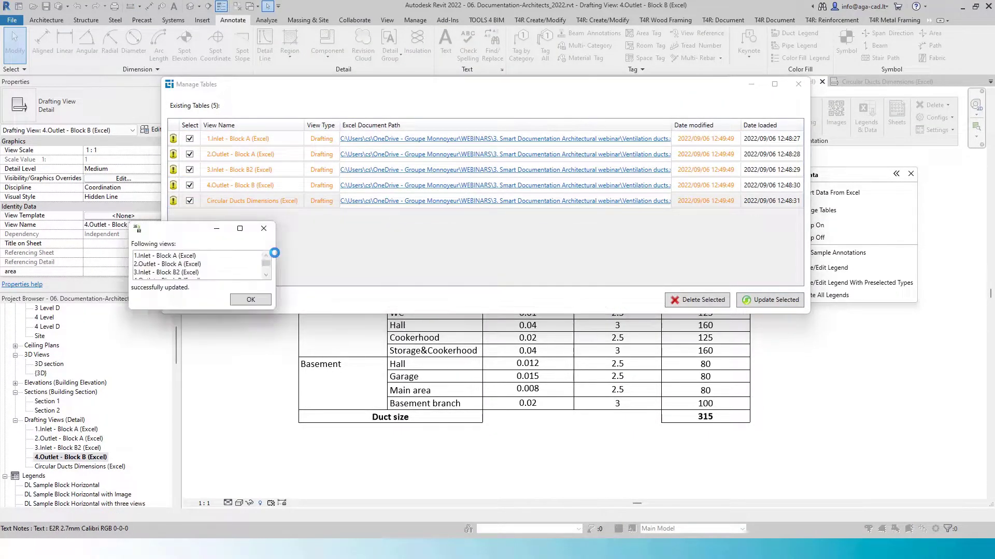
click(254, 300)
click(797, 84)
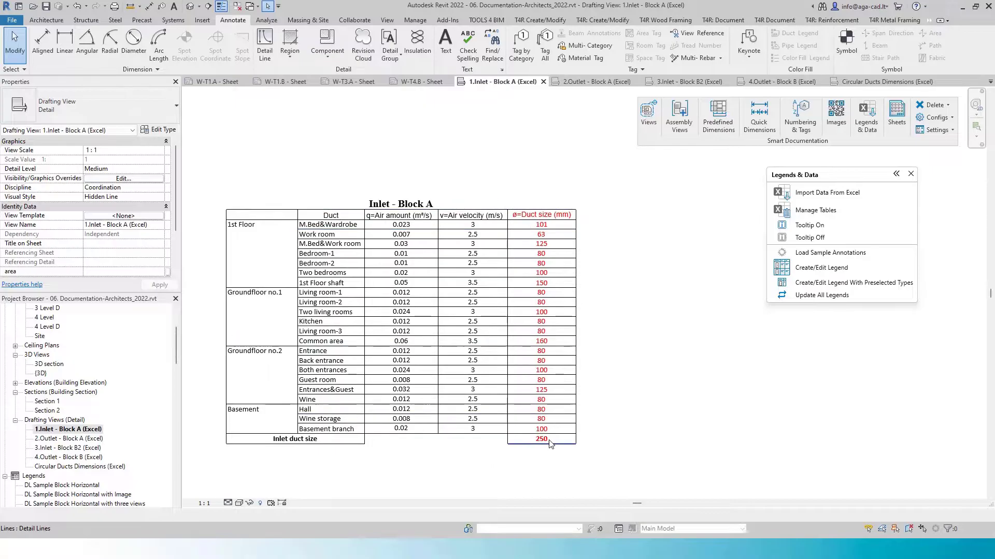